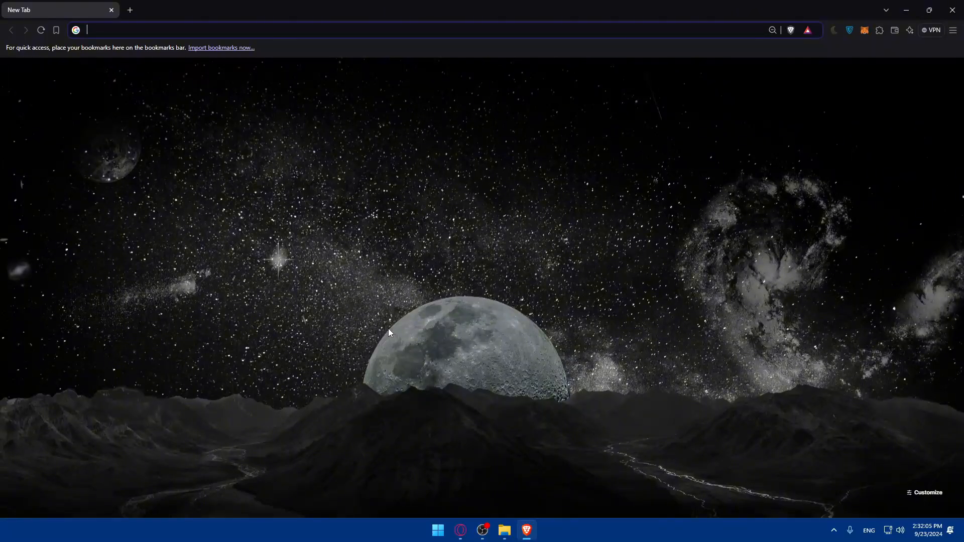
- Open zapier.com in the browser
{"action": "left_click", "coordinate": [175, 116]}
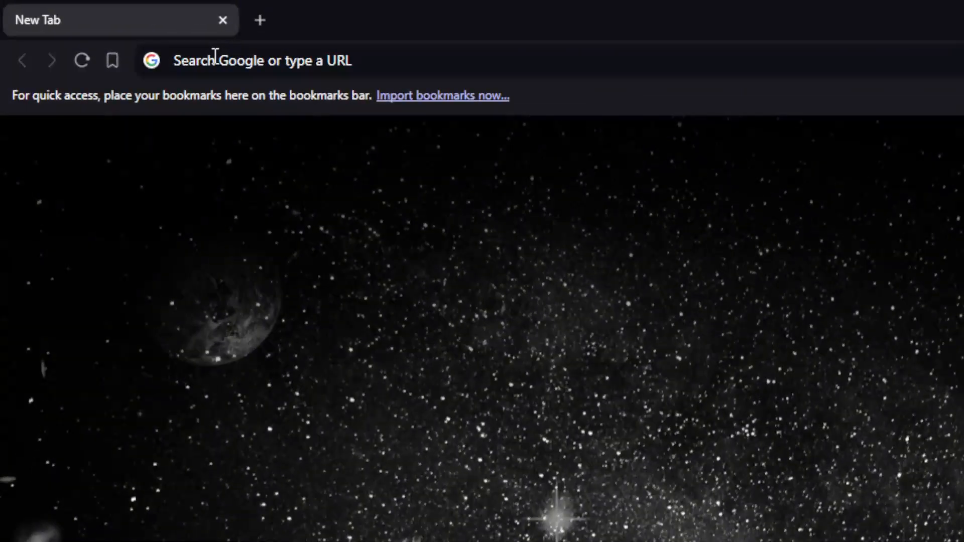
{"action": "left_click", "coordinate": [107, 28]}
{"action": "type", "text": "zapier.co"}
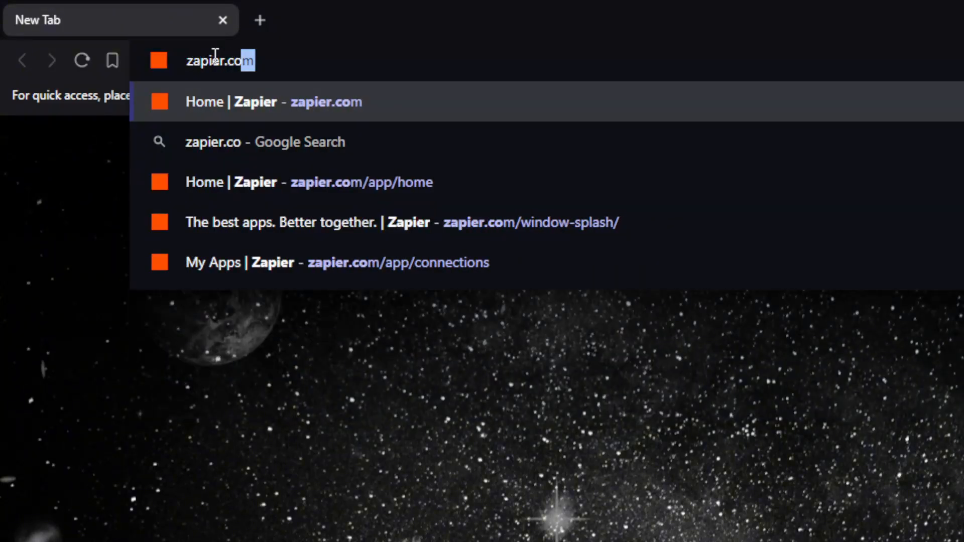
{"action": "key", "text": "Return"}
- Show Zapier's login page and its account sign-up page in a private window
{"action": "key", "text": "ctrl+shift+n"}
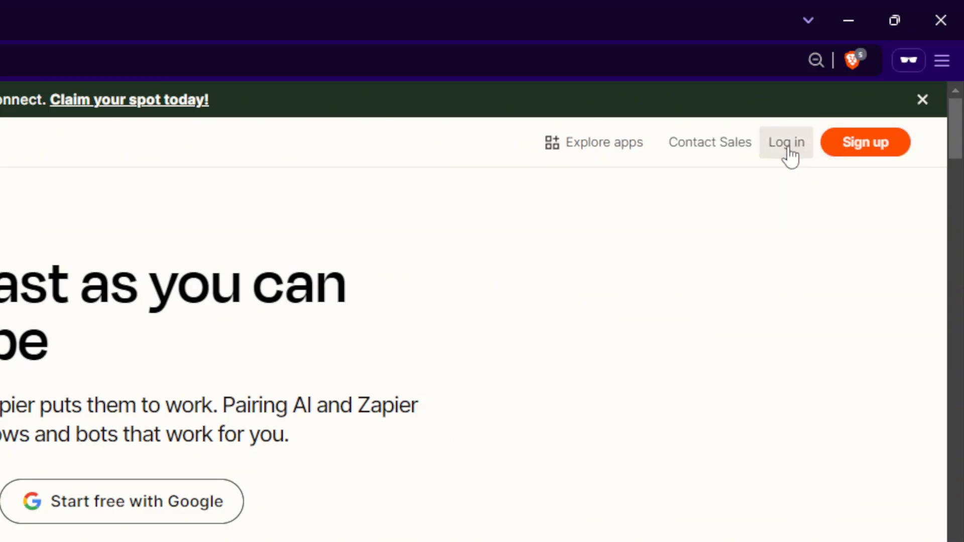
{"action": "left_click", "coordinate": [788, 146]}
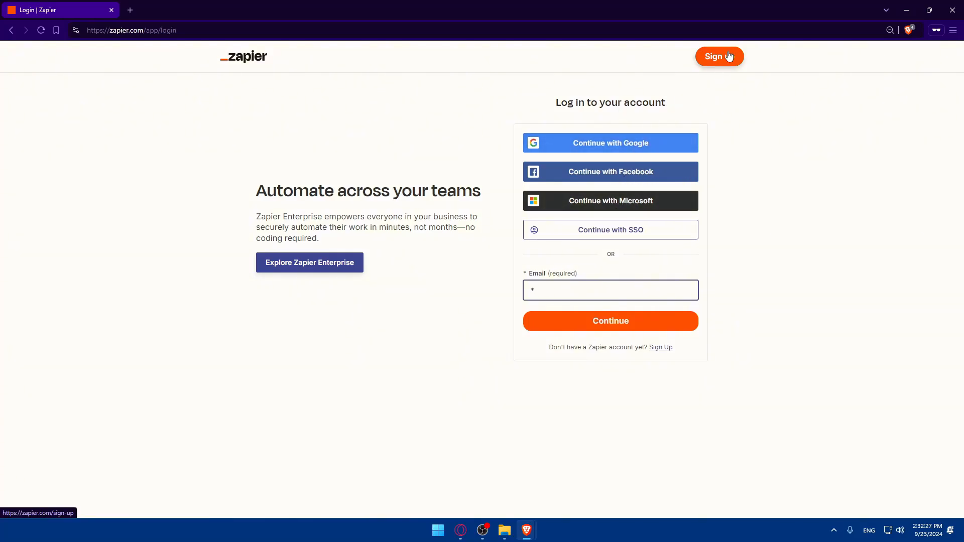
{"action": "left_click", "coordinate": [717, 59]}
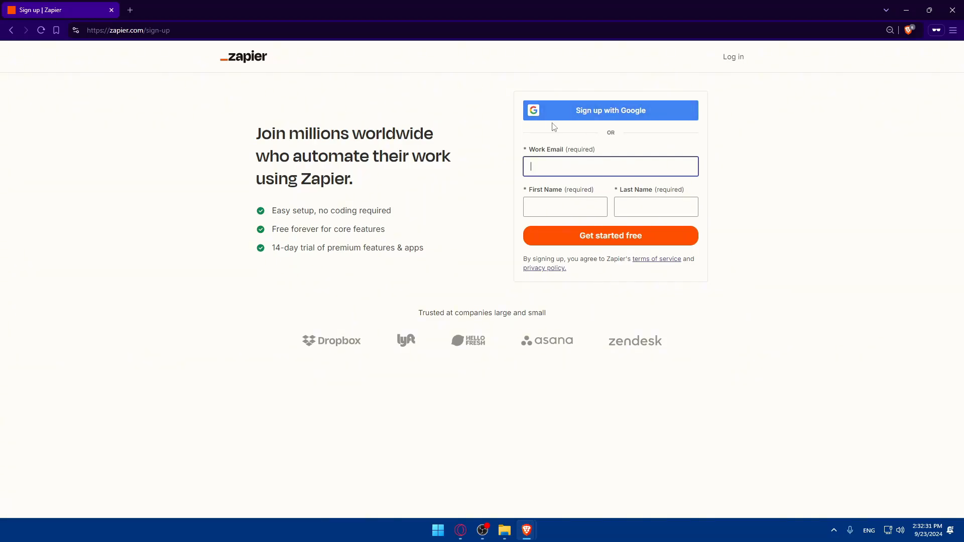
- Examine the 14-day trial of premium features and apps offered on the Zapier sign-up page
{"action": "left_click_drag", "start_coordinate": [271, 248], "coordinate": [417, 248]}
{"action": "left_click", "coordinate": [394, 249]}
{"action": "left_click_drag", "start_coordinate": [325, 248], "coordinate": [271, 249]}
{"action": "left_click_drag", "start_coordinate": [272, 250], "coordinate": [252, 252]}
{"action": "left_click", "coordinate": [428, 247]}
{"action": "left_click", "coordinate": [253, 251]}
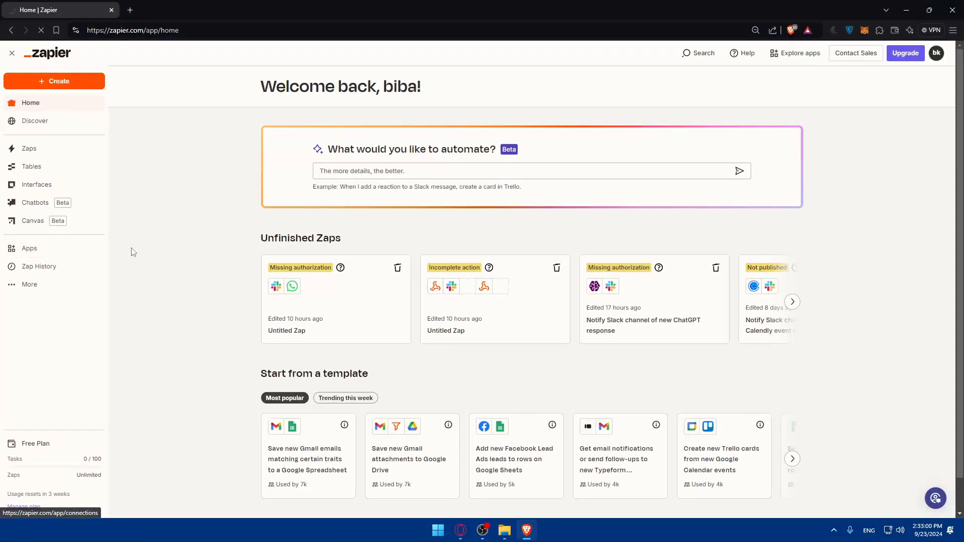
- Open Zapier's app connections and search them for "wordpress"
{"action": "left_click", "coordinate": [95, 280]}
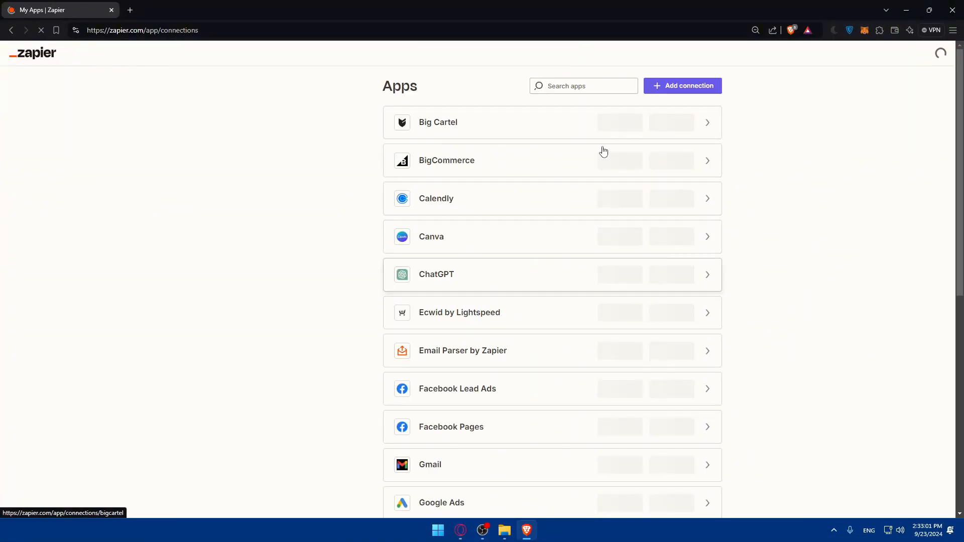
{"action": "left_click", "coordinate": [629, 85]}
{"action": "type", "text": "wor"}
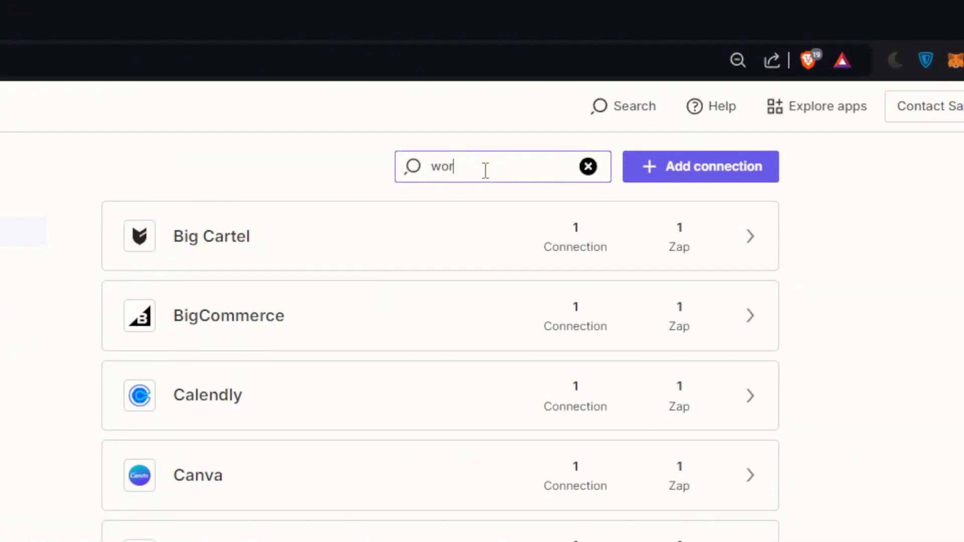
{"action": "type", "text": "dpress"}
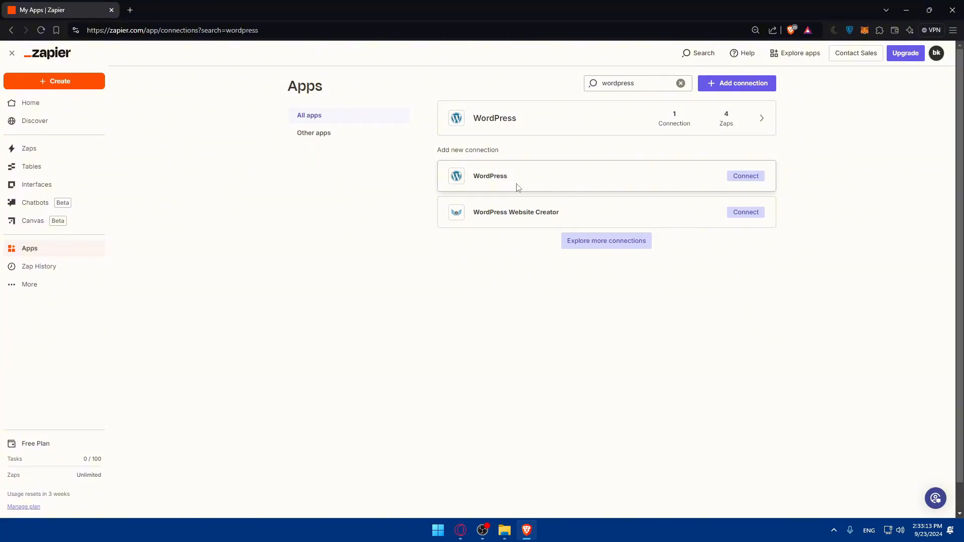
- Start a new WordPress connection and read the plugin requirement in its authorization window
{"action": "left_click", "coordinate": [736, 177]}
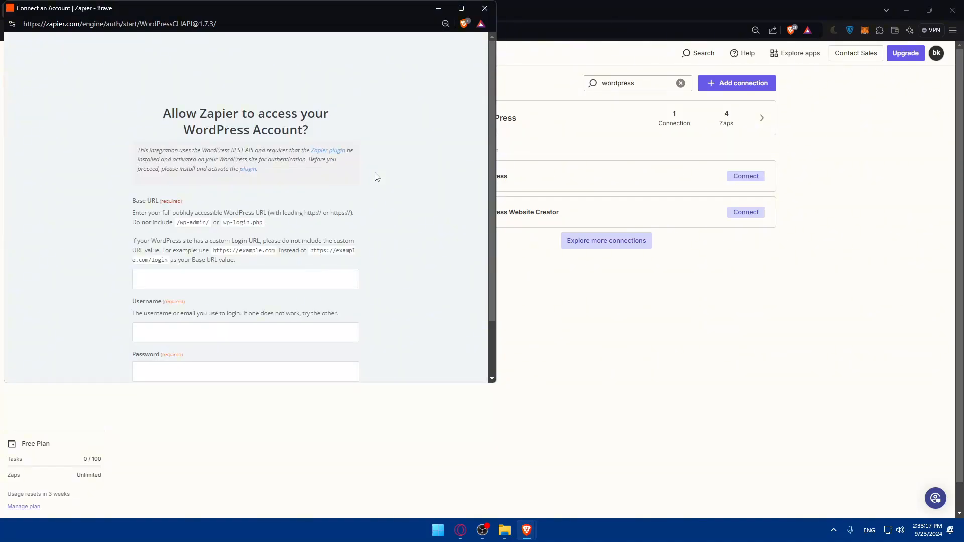
{"action": "scroll", "coordinate": [299, 179], "scroll_direction": "down", "scroll_amount": 2}
{"action": "scroll", "coordinate": [295, 176], "scroll_direction": "up", "scroll_amount": 2}
{"action": "left_click_drag", "start_coordinate": [137, 155], "coordinate": [208, 152]}
{"action": "left_click", "coordinate": [203, 158]}
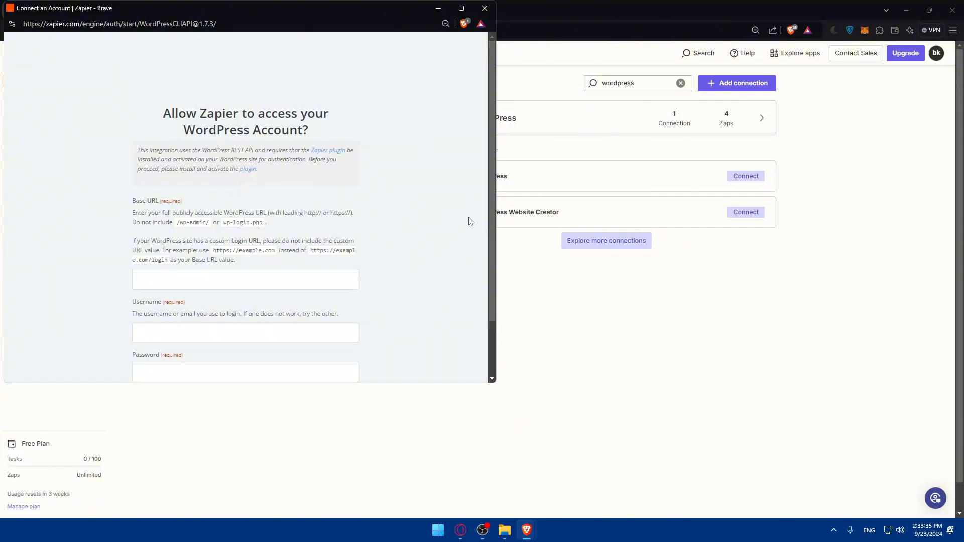
- Set the authorization window aside and open wordpress.com and localhost/wordpress/wp-admin/ in separate new tabs
{"action": "left_click", "coordinate": [439, 8]}
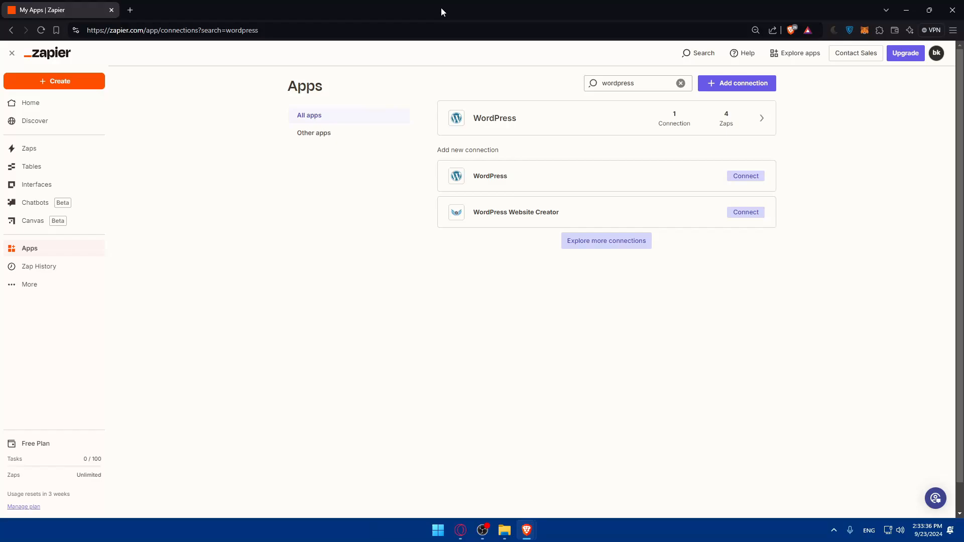
{"action": "left_click", "coordinate": [130, 11]}
{"action": "type", "text": "wor"}
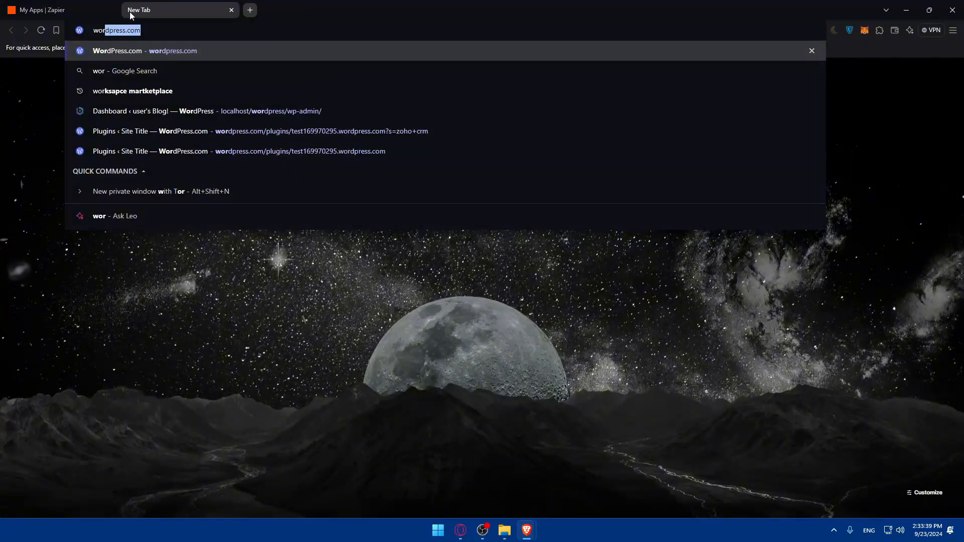
{"action": "type", "text": "dpress.com"}
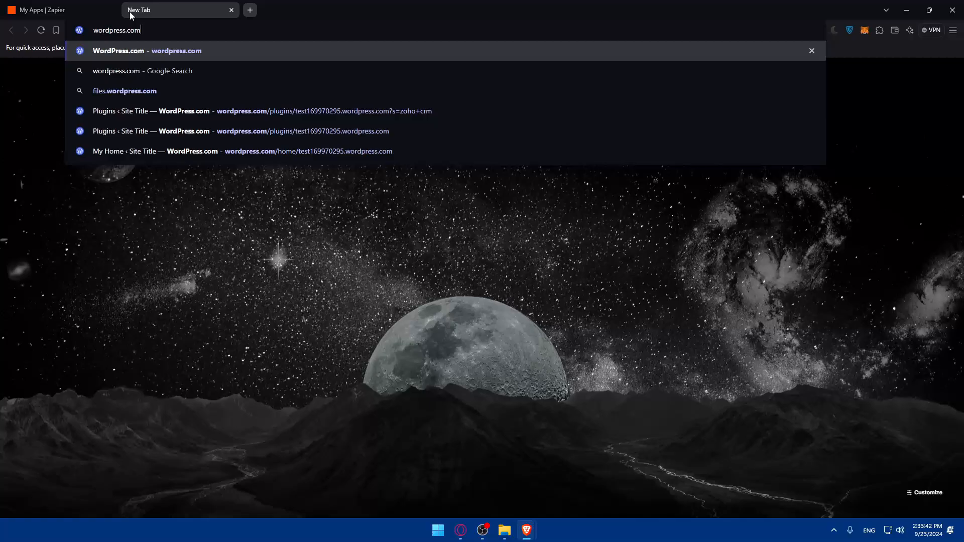
{"action": "key", "text": "Return"}
{"action": "key", "text": "ctrl+t"}
{"action": "type", "text": "localhost/wordpress/wp-admin/"}
{"action": "key", "text": "Return"}
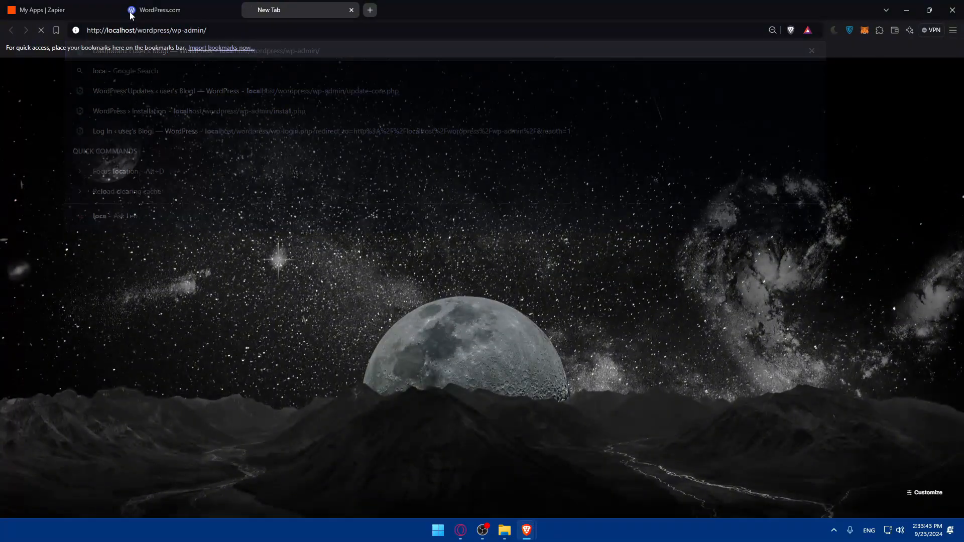
{"action": "left_click", "coordinate": [171, 6]}
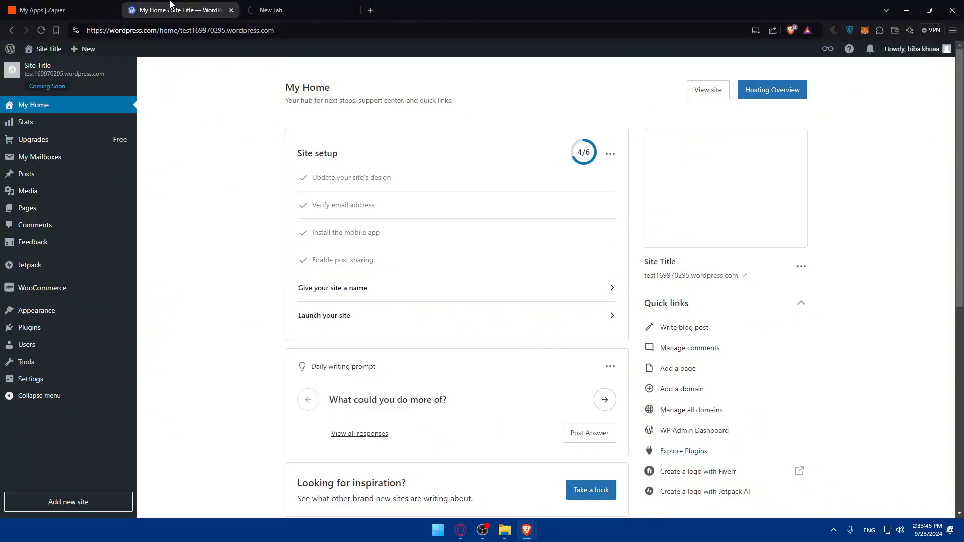
- View WordPress.com's login and account creation pages in a private window, then close that window
{"action": "key", "text": "ctrl+shift+n"}
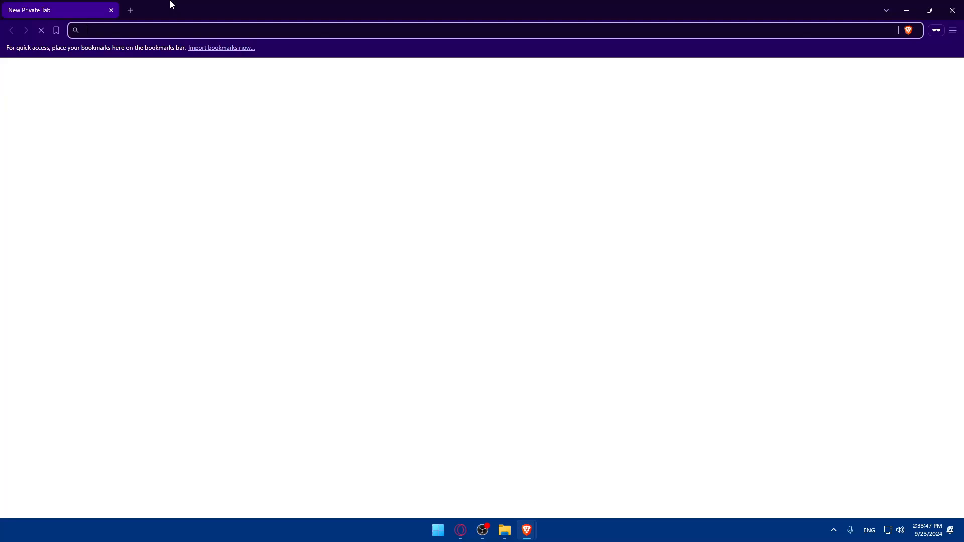
{"action": "type", "text": "wordpress.com"}
{"action": "key", "text": "Return"}
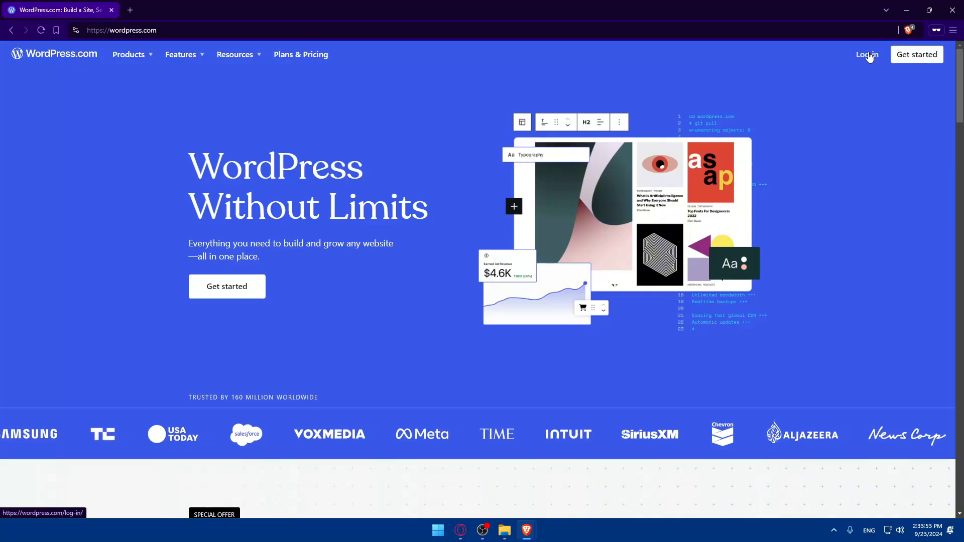
{"action": "left_click", "coordinate": [873, 57]}
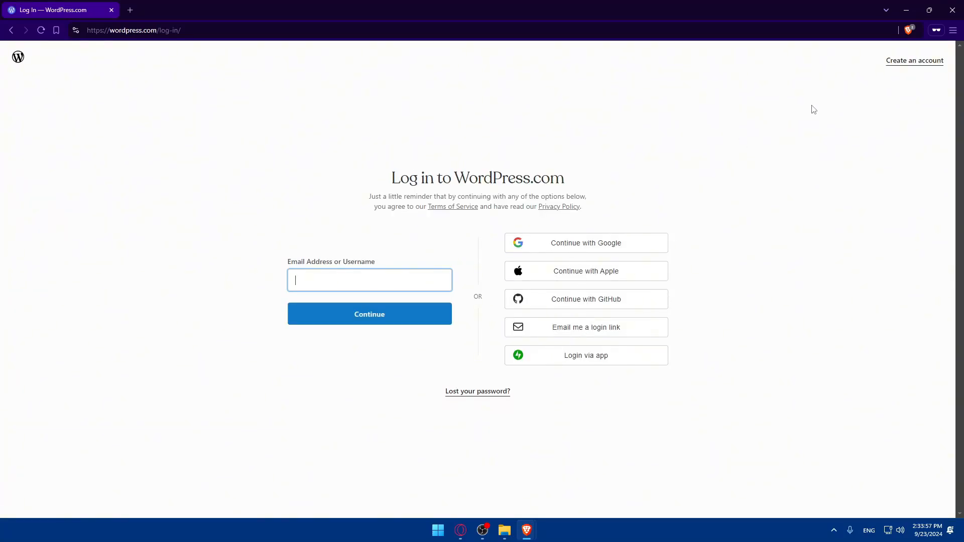
{"action": "left_click", "coordinate": [904, 60]}
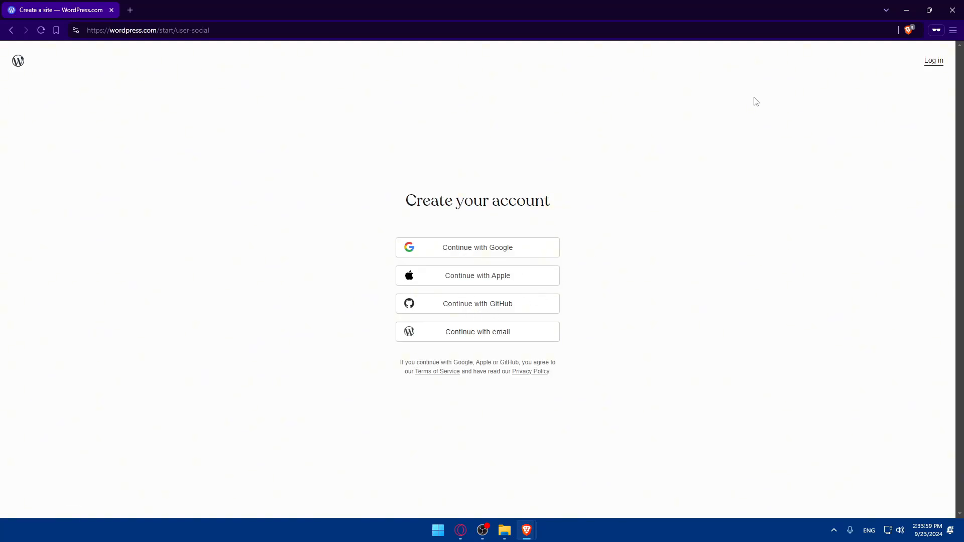
{"action": "left_click", "coordinate": [952, 10]}
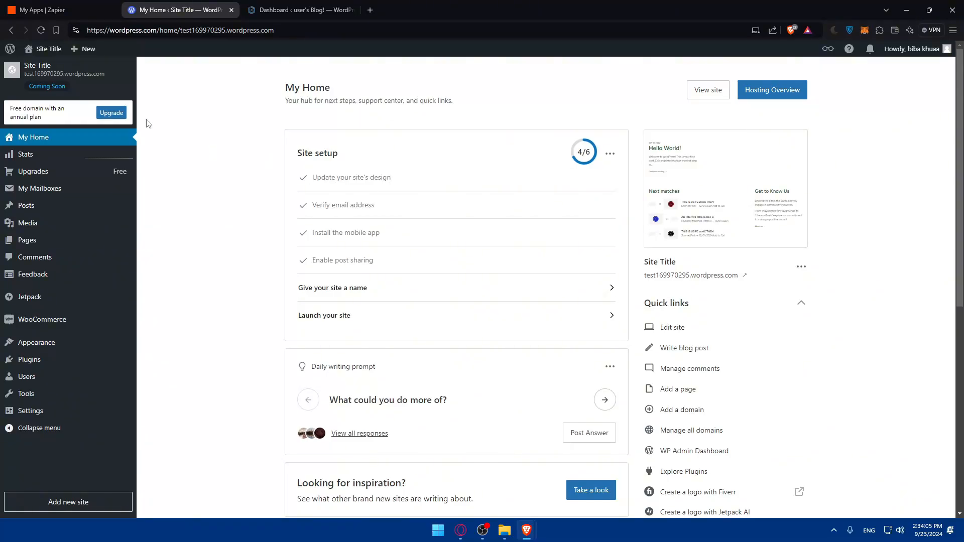
- Bring back the WordPress authorization window, view the linked Zapier plugin page on wordpress.org, and close that page
{"action": "mouse_move", "coordinate": [526, 530]}
{"action": "left_click", "coordinate": [578, 470]}
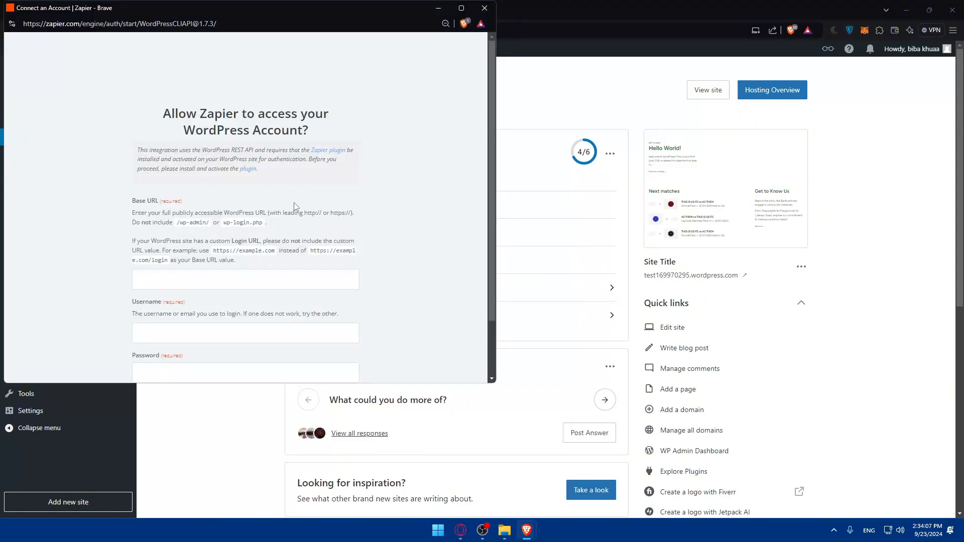
{"action": "left_click", "coordinate": [319, 150]}
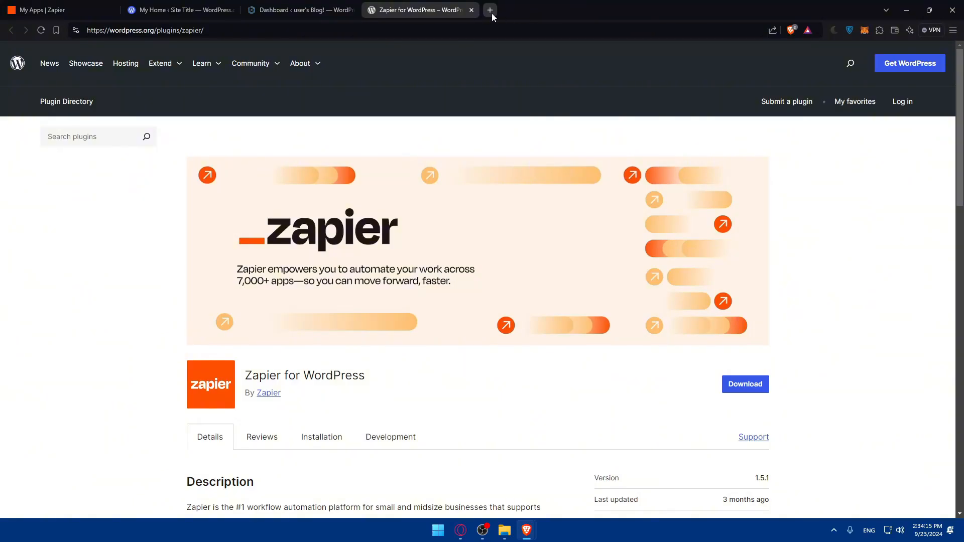
{"action": "left_click", "coordinate": [472, 11]}
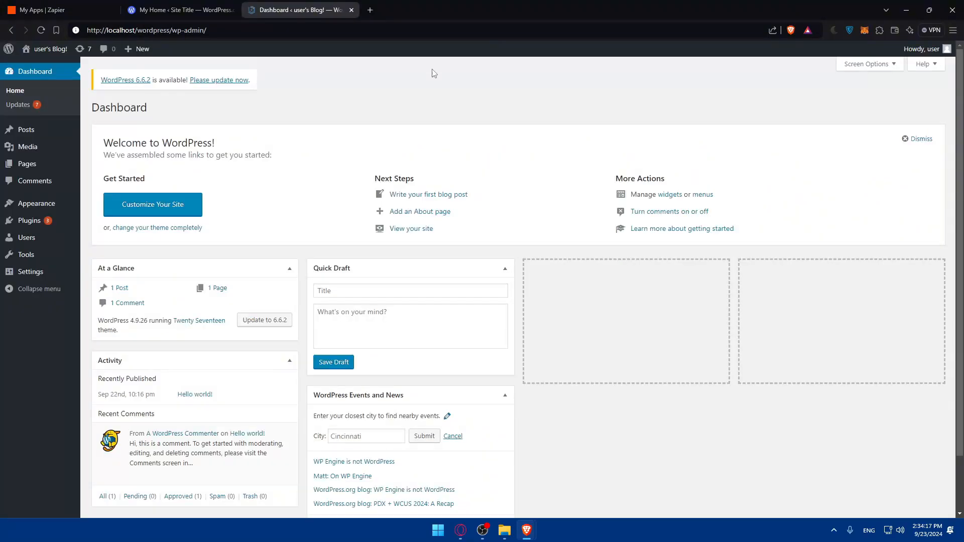
- Close the WordPress.com site tab and open the page for adding new plugins in the local WordPress dashboard
{"action": "left_click", "coordinate": [174, 5]}
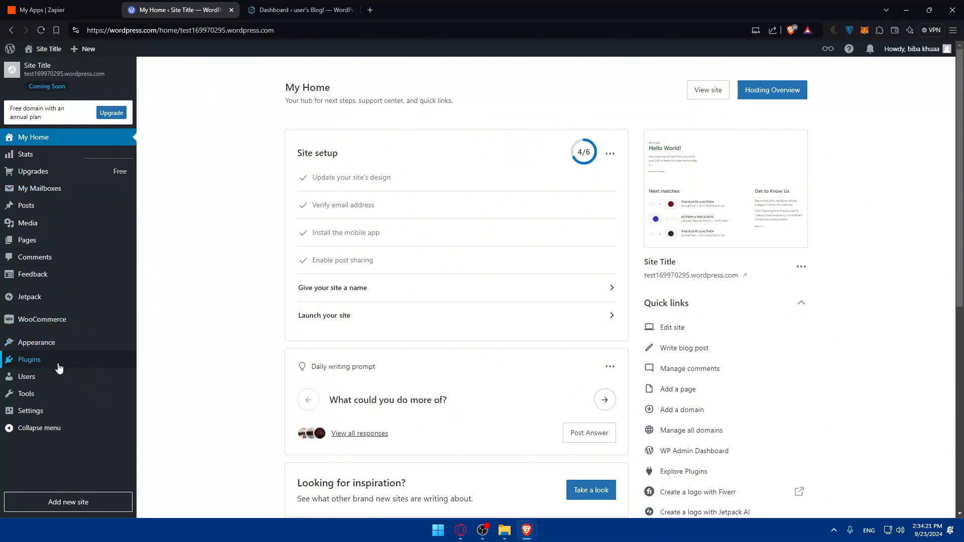
{"action": "left_click", "coordinate": [231, 10]}
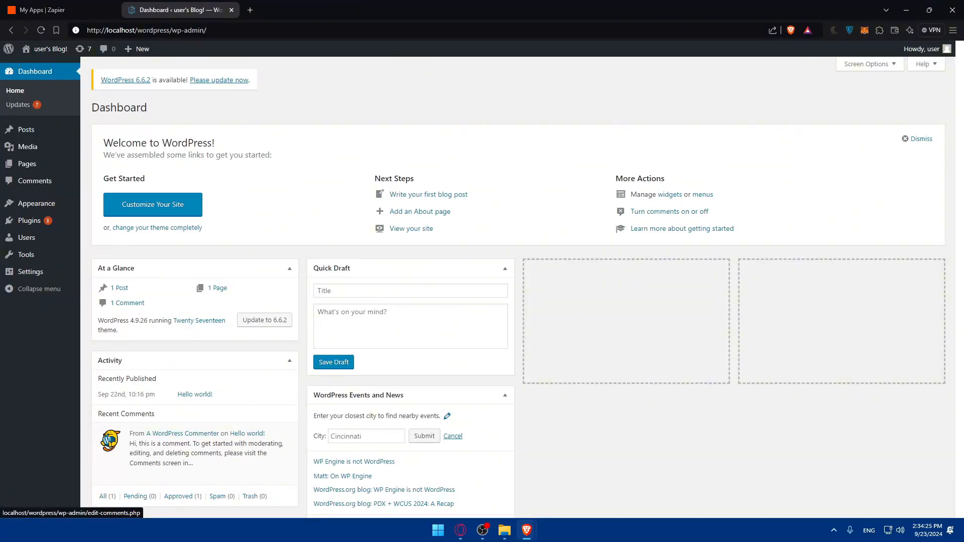
{"action": "mouse_move", "coordinate": [39, 221]}
{"action": "left_click", "coordinate": [102, 241]}
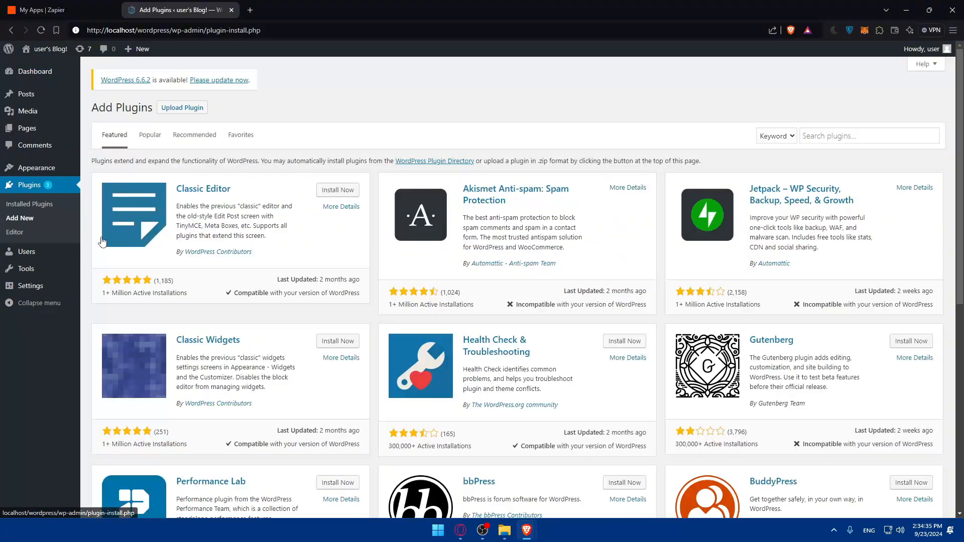
- Search the plugin directory for "zapier"
{"action": "left_click", "coordinate": [858, 139]}
{"action": "type", "text": "za"}
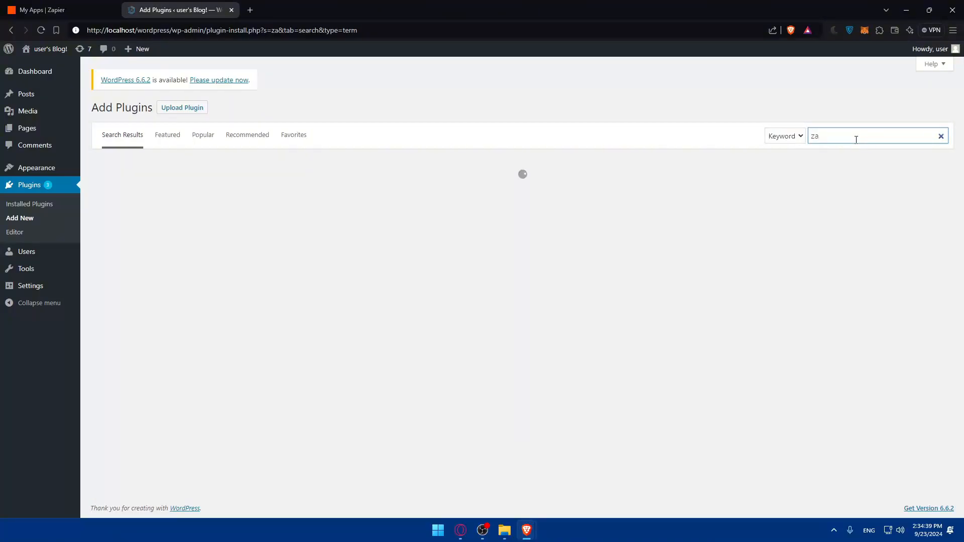
{"action": "type", "text": "pier"}
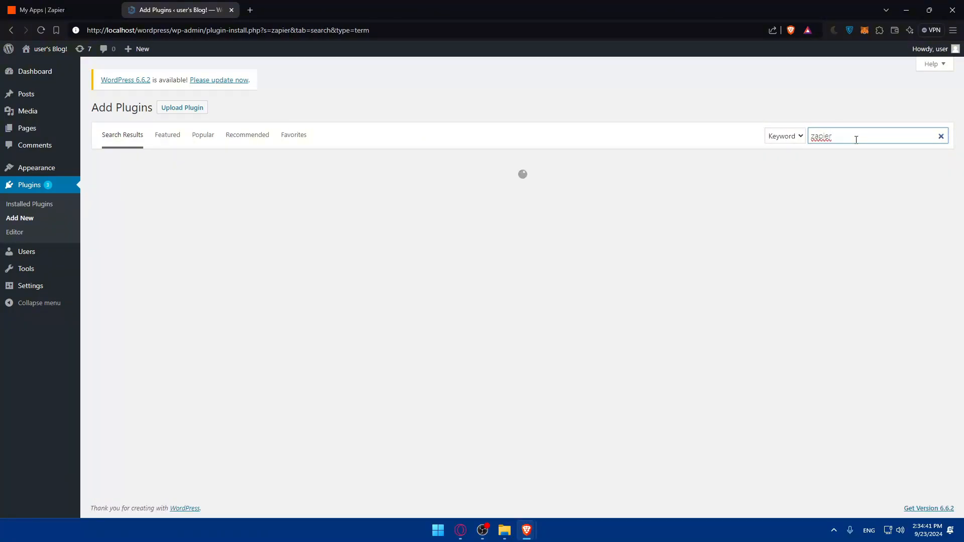
{"action": "left_click", "coordinate": [785, 113]}
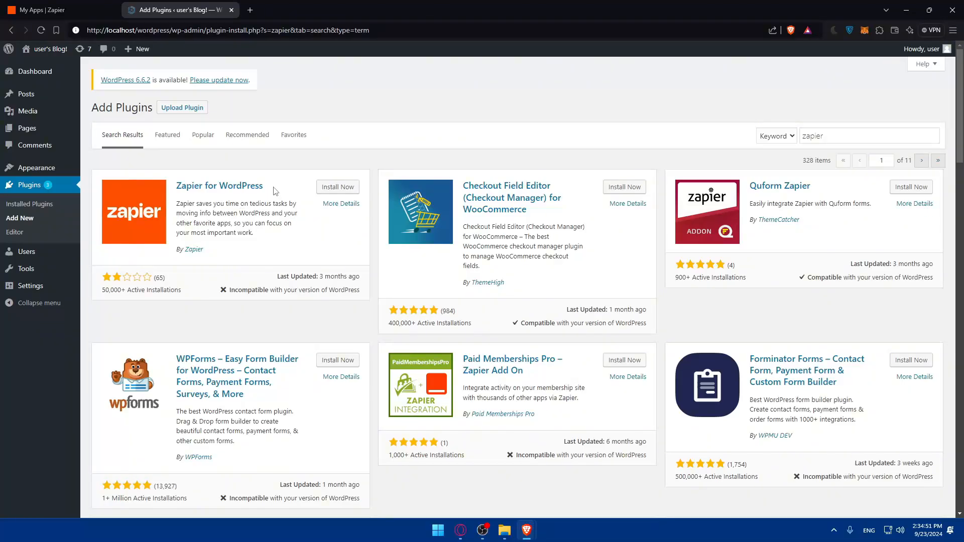
- Open the Zapier for WordPress plugin's details and install the plugin
{"action": "left_click", "coordinate": [226, 186]}
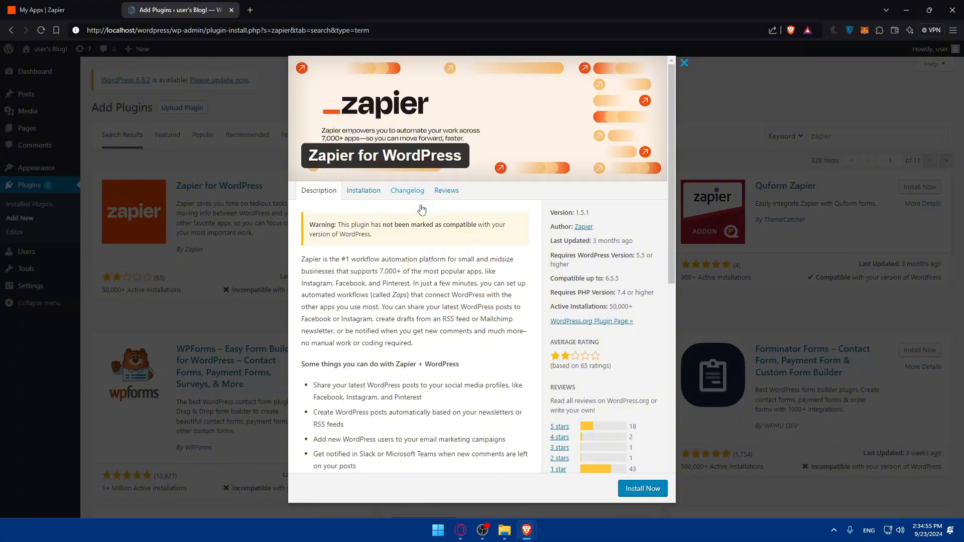
{"action": "scroll", "coordinate": [419, 207], "scroll_direction": "down", "scroll_amount": 3}
{"action": "left_click", "coordinate": [644, 489]}
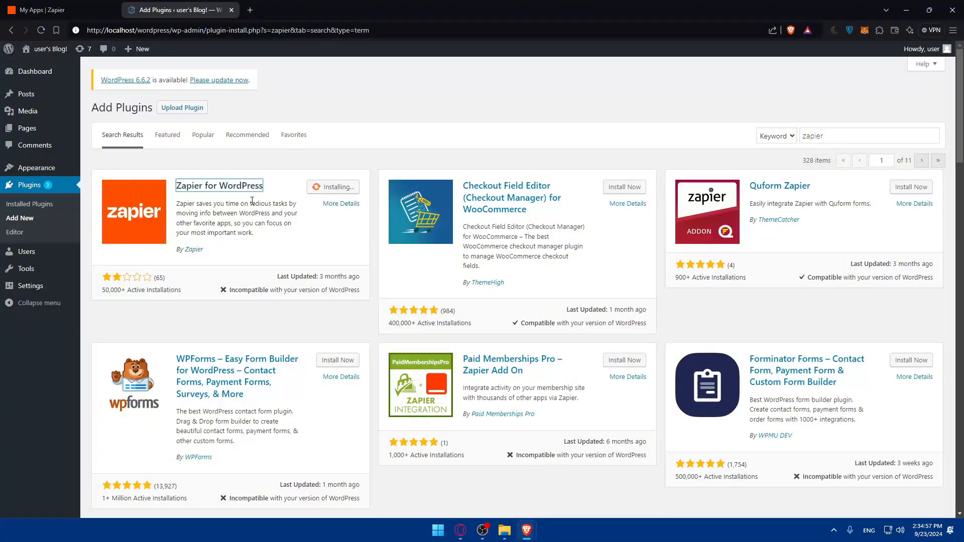
- Examine the description, installation notes, changelog and reviews of the Zapier for WordPress plugin
{"action": "left_click", "coordinate": [229, 187]}
{"action": "scroll", "coordinate": [360, 251], "scroll_direction": "down", "scroll_amount": 5}
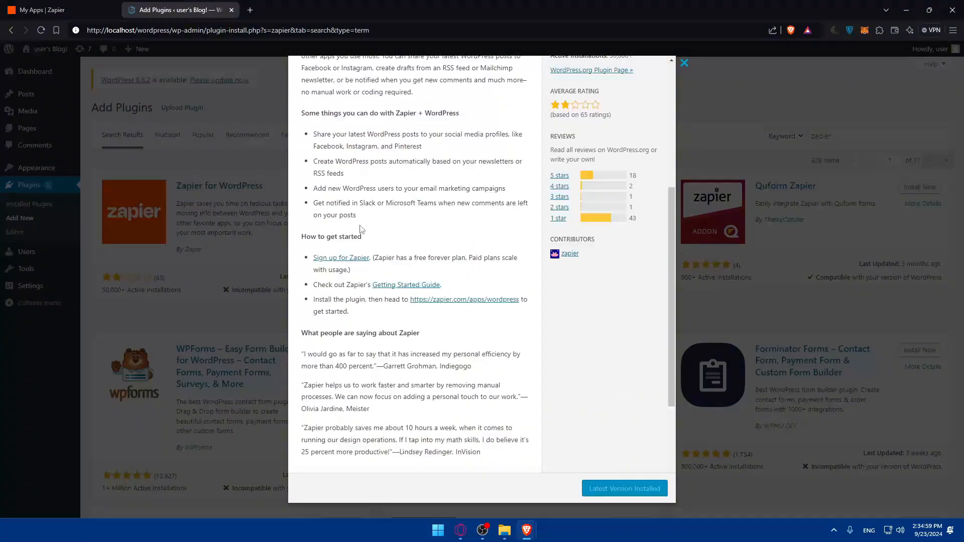
{"action": "scroll", "coordinate": [360, 251], "scroll_direction": "up", "scroll_amount": 5}
{"action": "left_click", "coordinate": [363, 191]}
{"action": "left_click", "coordinate": [404, 192]}
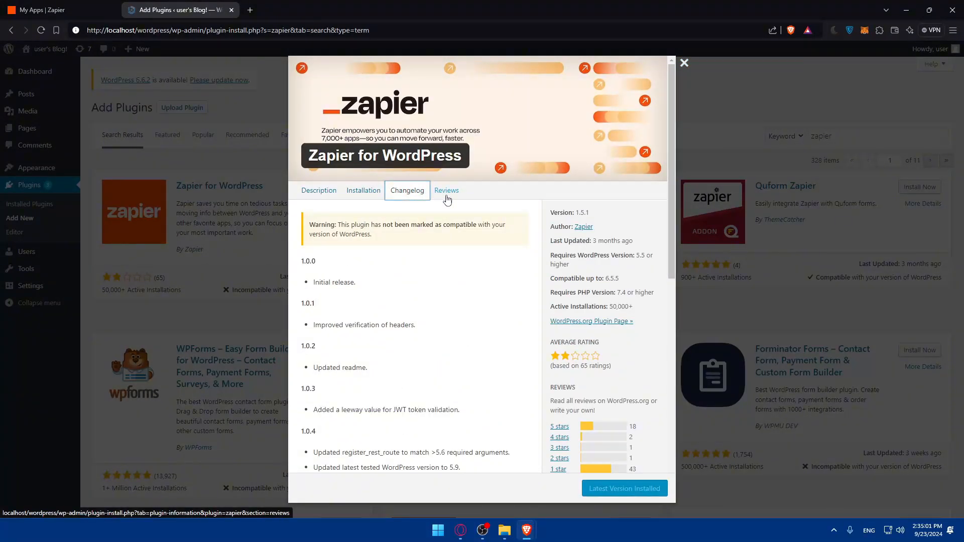
{"action": "scroll", "coordinate": [447, 201], "scroll_direction": "down", "scroll_amount": 5}
{"action": "scroll", "coordinate": [456, 202], "scroll_direction": "up", "scroll_amount": 5}
{"action": "left_click", "coordinate": [458, 194]}
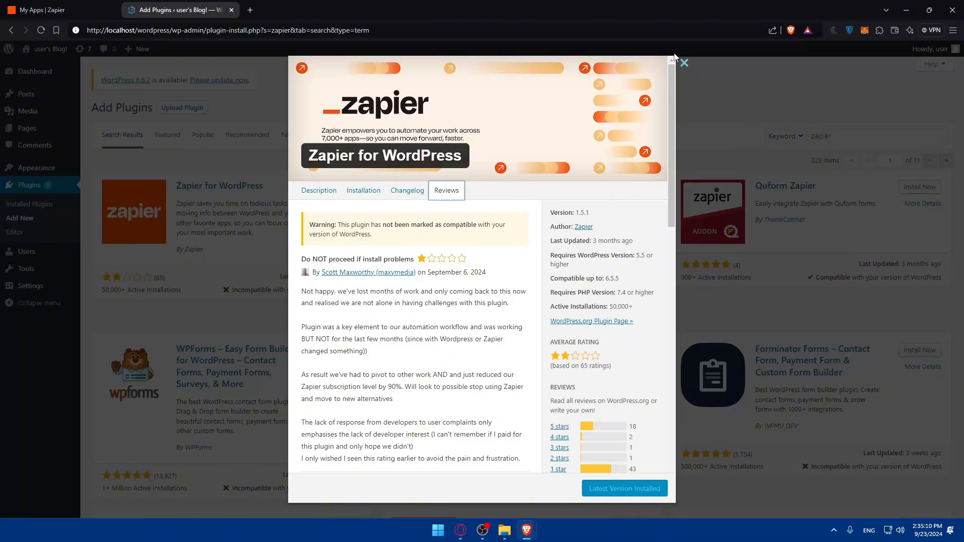
- Close the plugin details, try to activate the Zapier for WordPress plugin, and return to the plugin search results
{"action": "left_click", "coordinate": [684, 63]}
{"action": "left_click", "coordinate": [342, 189]}
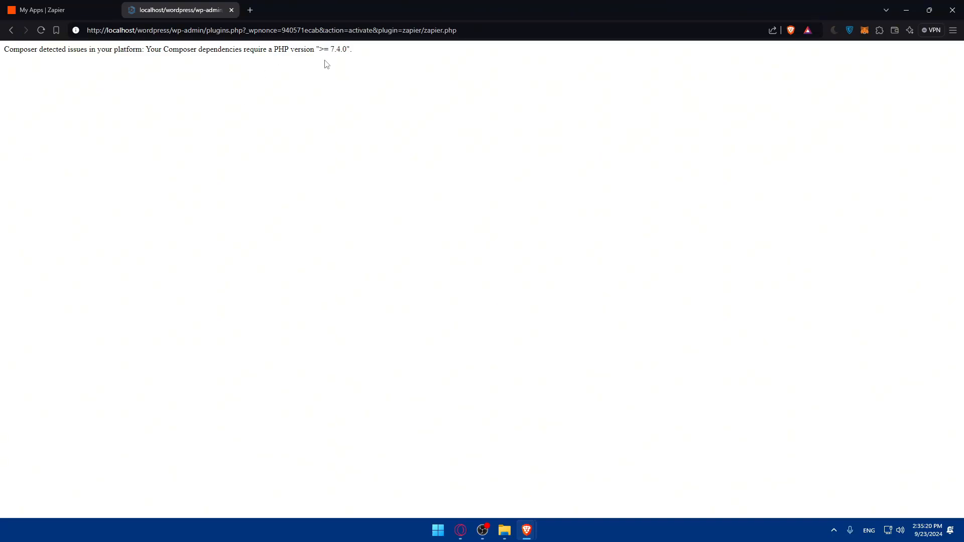
{"action": "key", "text": "F5"}
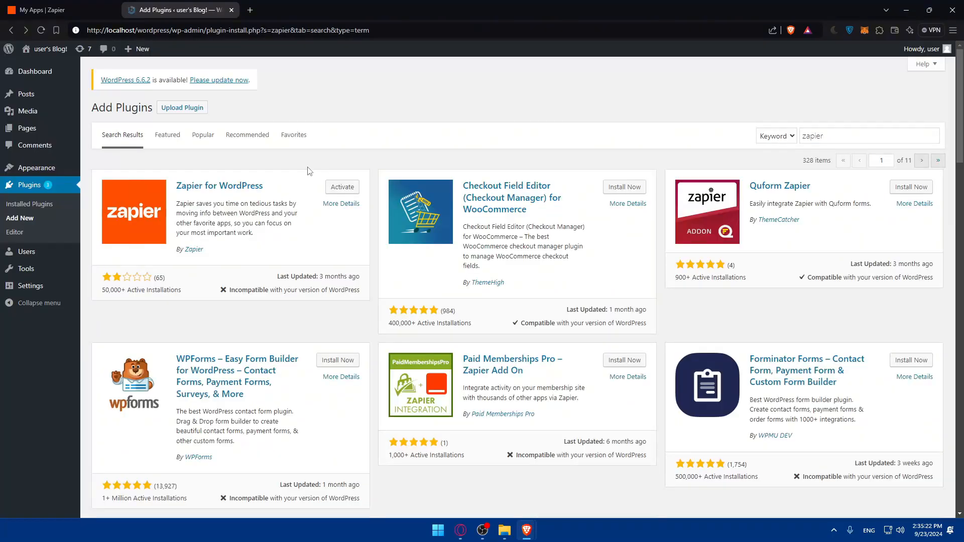
{"action": "left_click", "coordinate": [341, 191]}
{"action": "key", "text": "F5"}
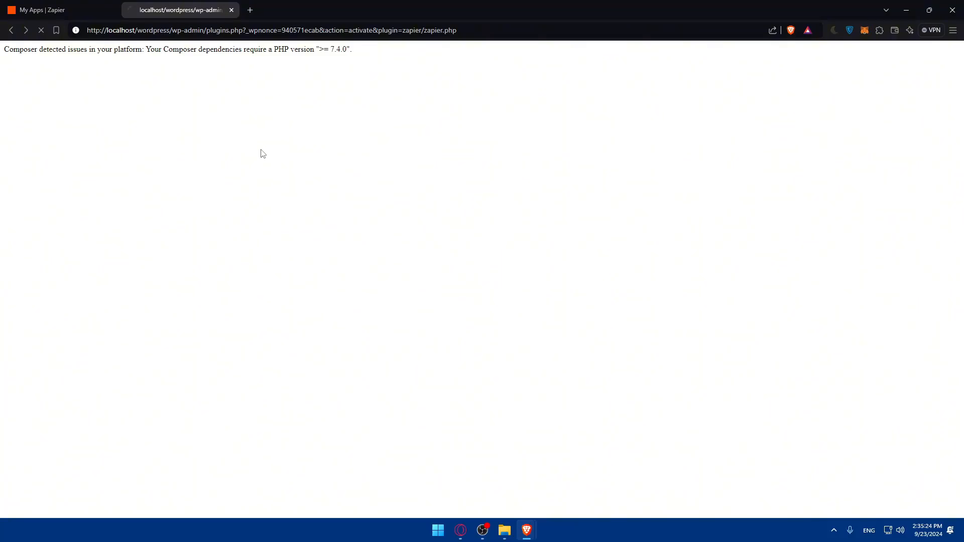
{"action": "key", "text": "alt+Left"}
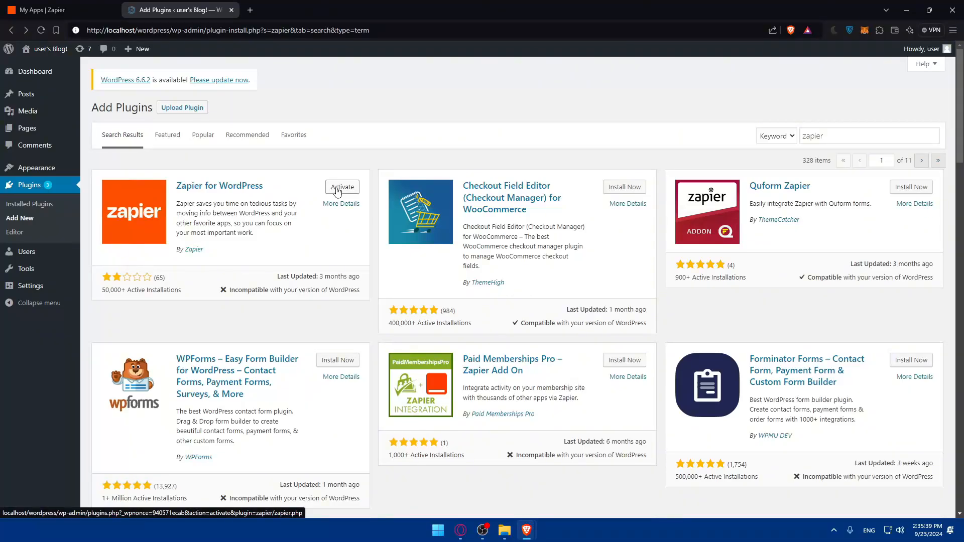
- Check the Zapier plugin's compatibility note and examine the available core, plugin and theme updates on the WordPress Updates page
{"action": "mouse_move", "coordinate": [229, 290]}
{"action": "left_mouse_down"}
{"action": "mouse_move", "coordinate": [360, 292]}
{"action": "mouse_move", "coordinate": [227, 293]}
{"action": "left_mouse_up"}
{"action": "left_click", "coordinate": [225, 302]}
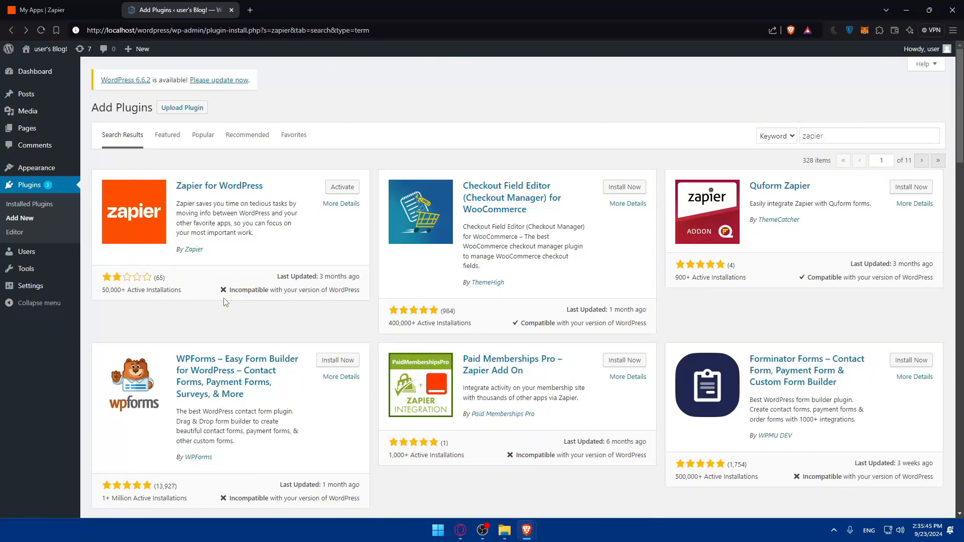
{"action": "left_click", "coordinate": [229, 81]}
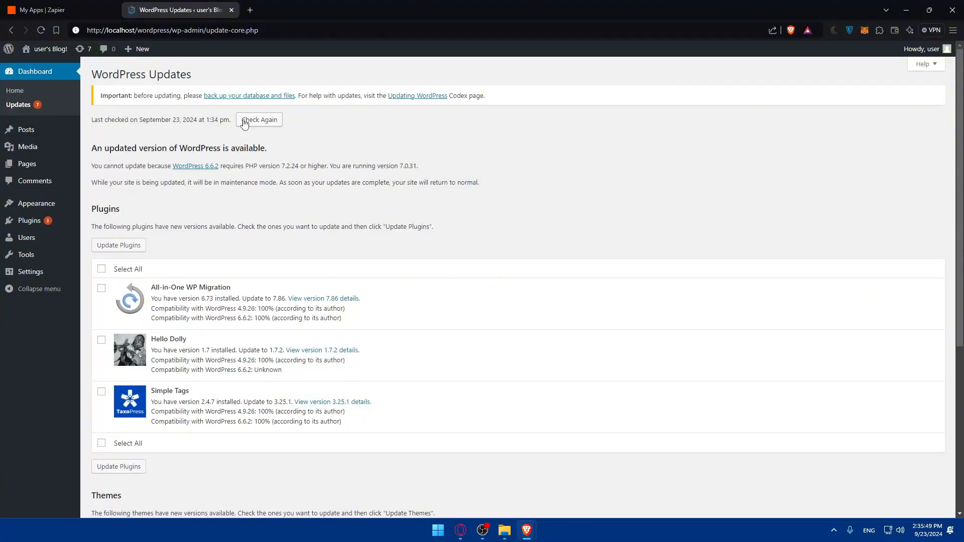
{"action": "scroll", "coordinate": [180, 218], "scroll_direction": "down", "scroll_amount": 5}
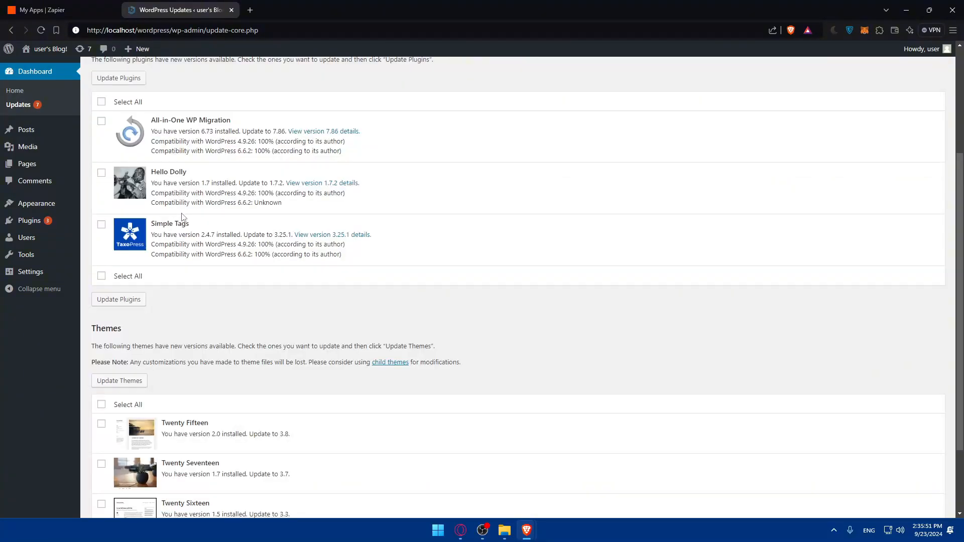
{"action": "scroll", "coordinate": [196, 211], "scroll_direction": "up", "scroll_amount": 3}
{"action": "scroll", "coordinate": [199, 212], "scroll_direction": "down", "scroll_amount": 2}
{"action": "scroll", "coordinate": [283, 173], "scroll_direction": "up", "scroll_amount": 4}
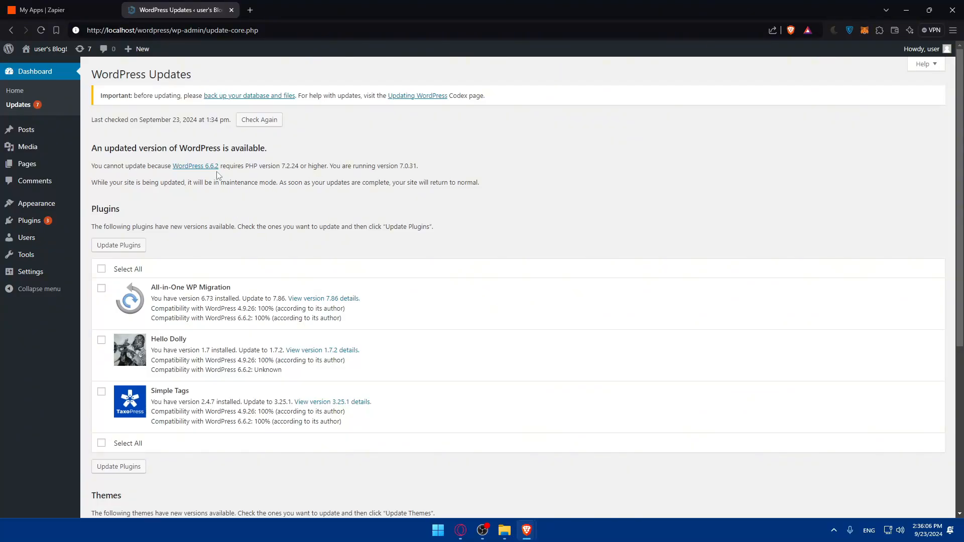
- Switch to the Zapier site and bring its WordPress account authorization window to the middle of the screen
{"action": "left_click", "coordinate": [83, 3]}
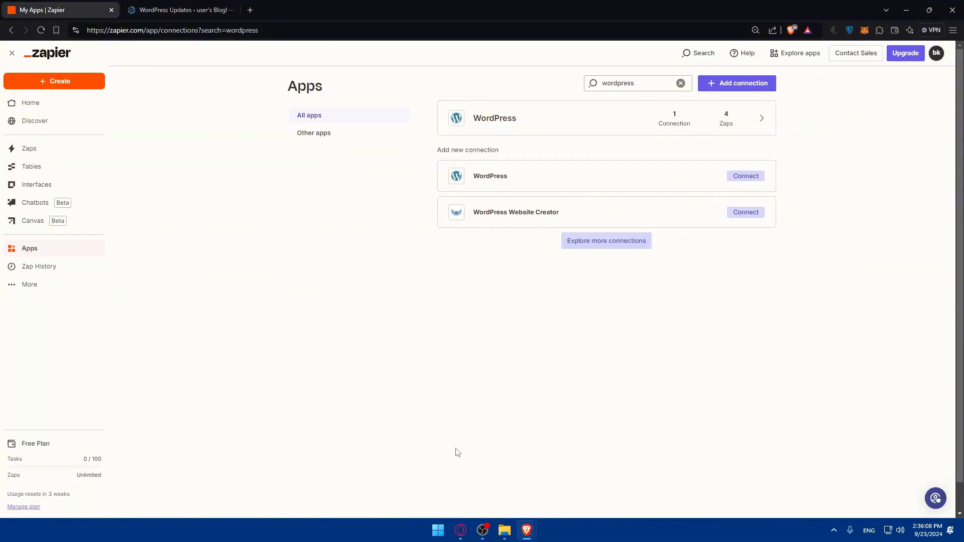
{"action": "mouse_move", "coordinate": [528, 530]}
{"action": "left_click", "coordinate": [580, 481]}
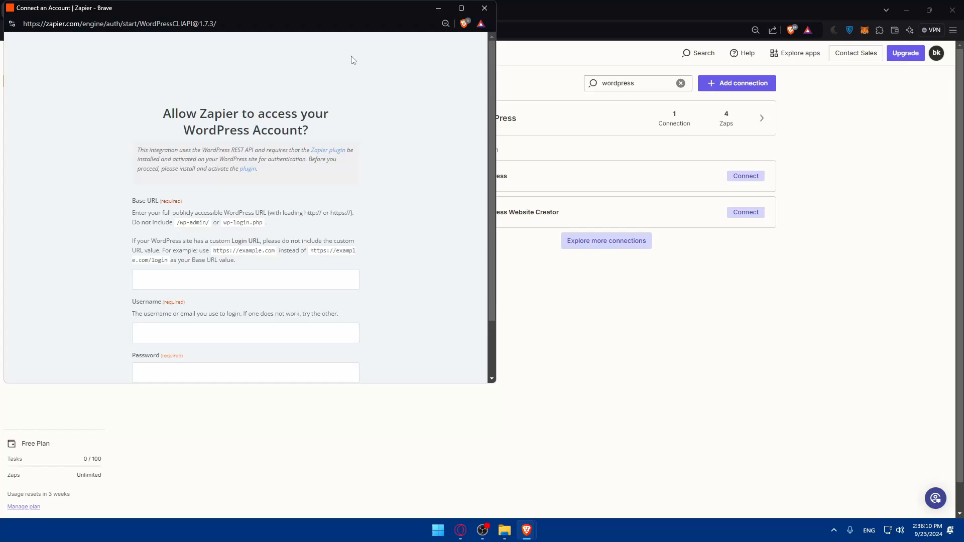
{"action": "left_click_drag", "start_coordinate": [330, 11], "coordinate": [625, 95]}
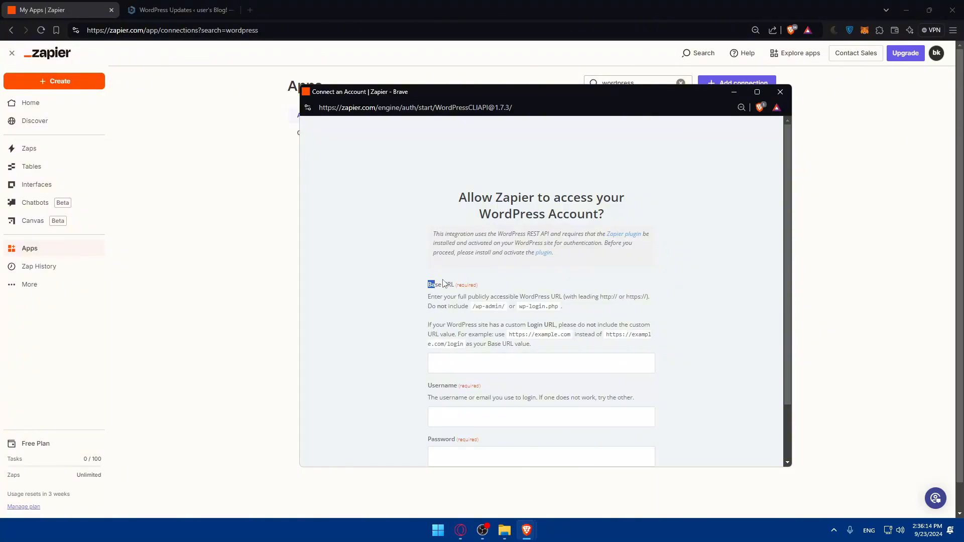
- Read the Base URL and Username requirements in the WordPress authorization form, including which address parts to leave out
{"action": "left_click_drag", "start_coordinate": [428, 285], "coordinate": [455, 285]}
{"action": "left_click_drag", "start_coordinate": [428, 385], "coordinate": [458, 385]}
{"action": "left_click", "coordinate": [462, 387]}
{"action": "left_click_drag", "start_coordinate": [428, 296], "coordinate": [652, 302]}
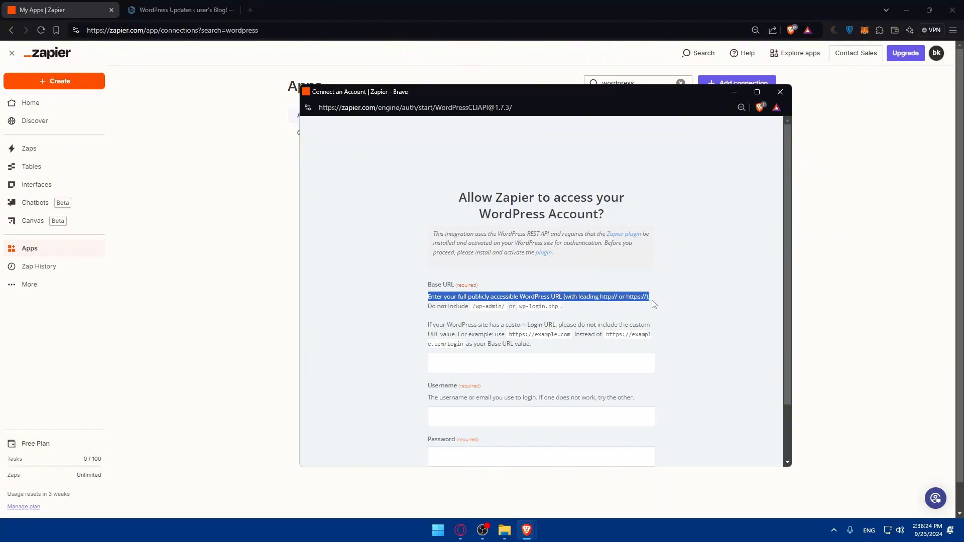
{"action": "left_click", "coordinate": [442, 302]}
{"action": "left_click_drag", "start_coordinate": [427, 307], "coordinate": [590, 309]}
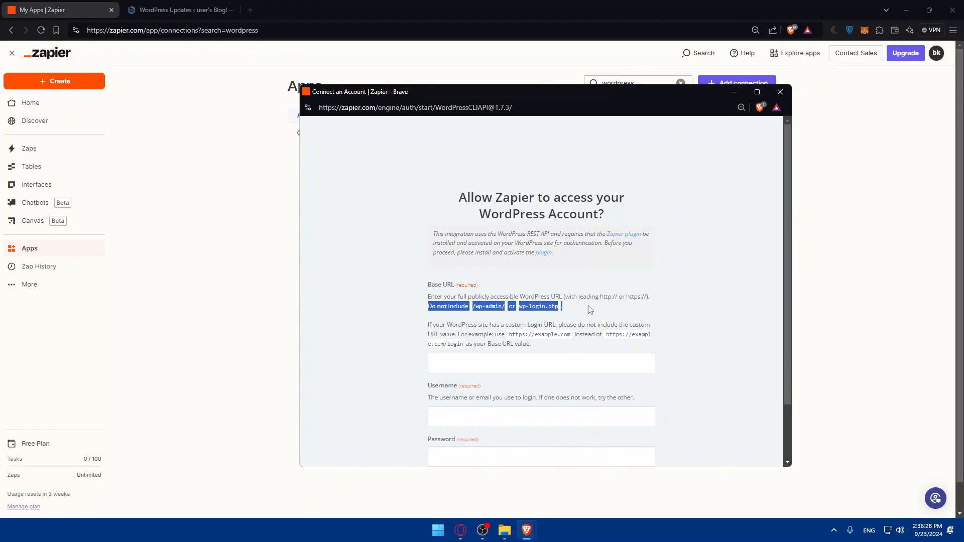
{"action": "left_click", "coordinate": [587, 307]}
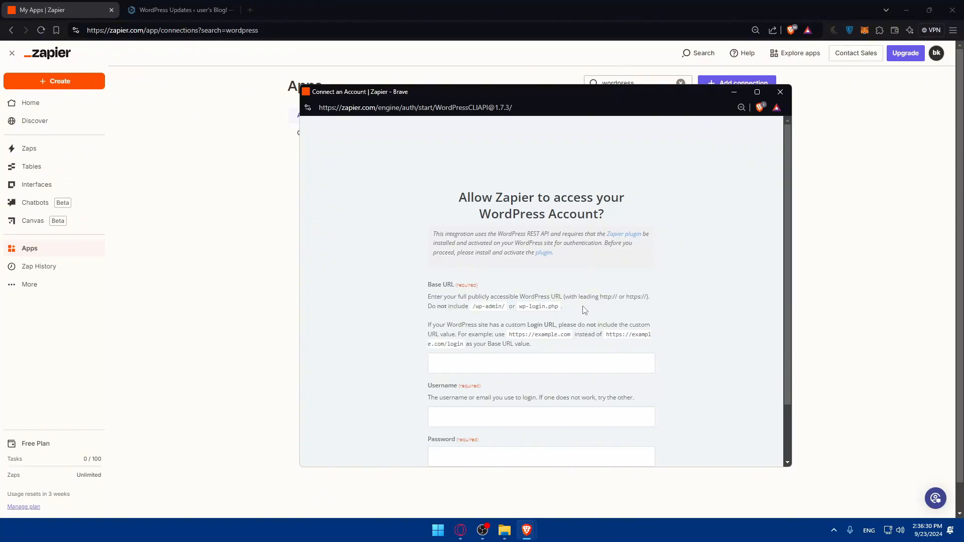
- Check the address of the local WordPress site and return to the Zapier authorization window
{"action": "left_click", "coordinate": [136, 9]}
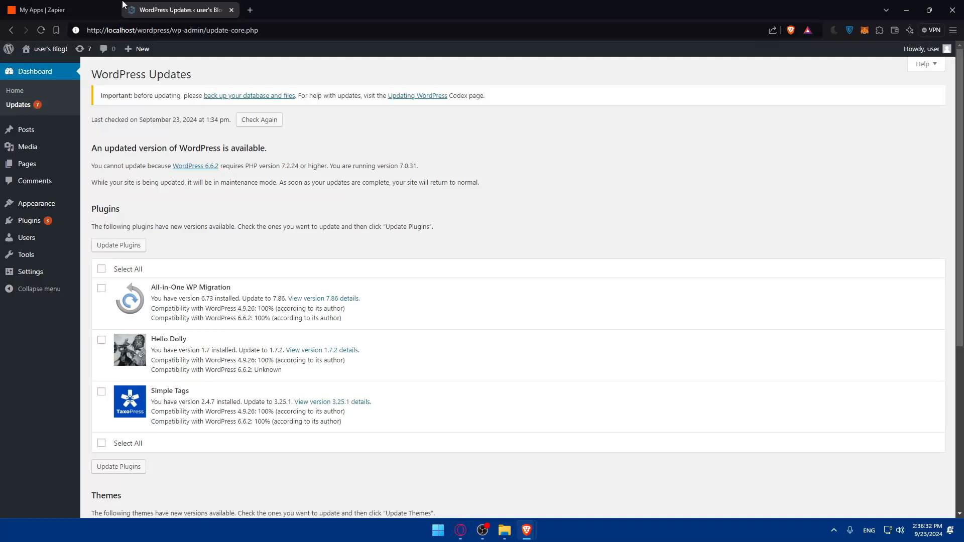
{"action": "left_click", "coordinate": [88, 5]}
{"action": "left_click", "coordinate": [213, 6]}
{"action": "left_click", "coordinate": [65, 9]}
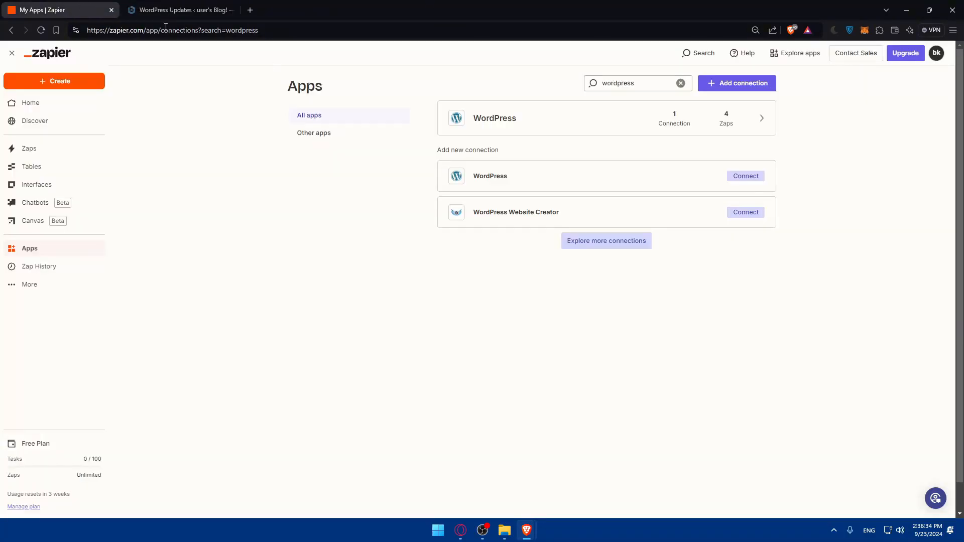
{"action": "mouse_move", "coordinate": [525, 527]}
{"action": "left_click", "coordinate": [573, 472]}
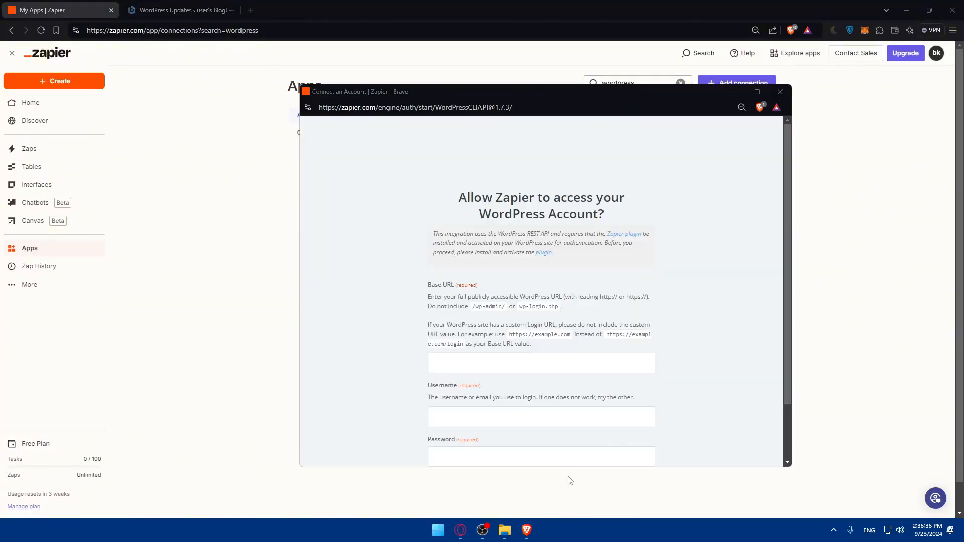
- Review the custom login URL note and the username and password fields, and close the authorization window without connecting
{"action": "scroll", "coordinate": [510, 327], "scroll_direction": "down", "scroll_amount": 2}
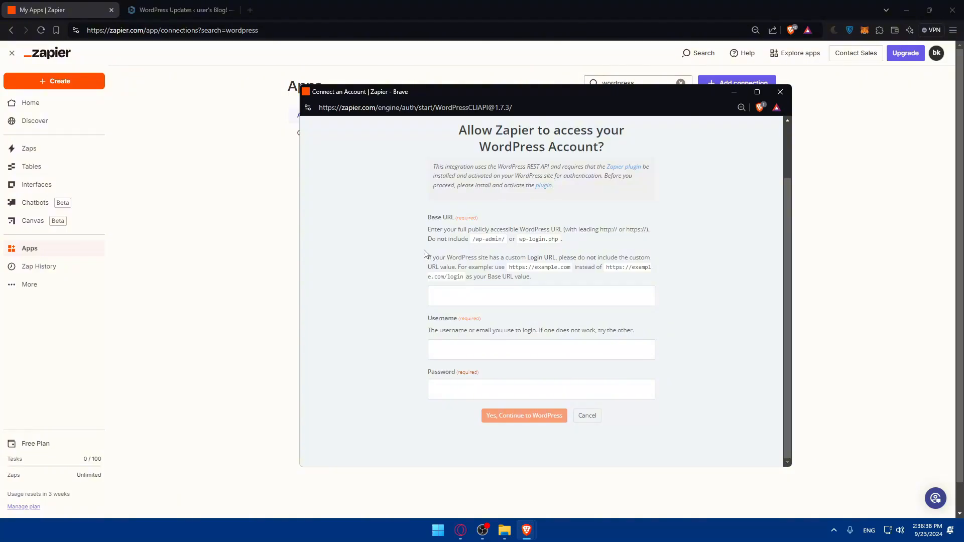
{"action": "left_click_drag", "start_coordinate": [440, 258], "coordinate": [496, 259]}
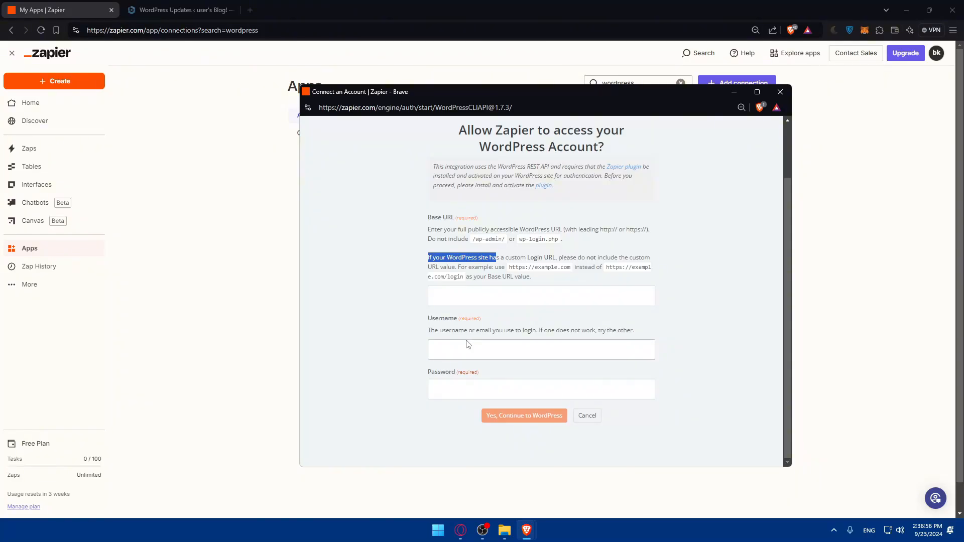
{"action": "left_click_drag", "start_coordinate": [427, 330], "coordinate": [645, 334]}
{"action": "left_click", "coordinate": [627, 332]}
{"action": "left_click", "coordinate": [443, 388]}
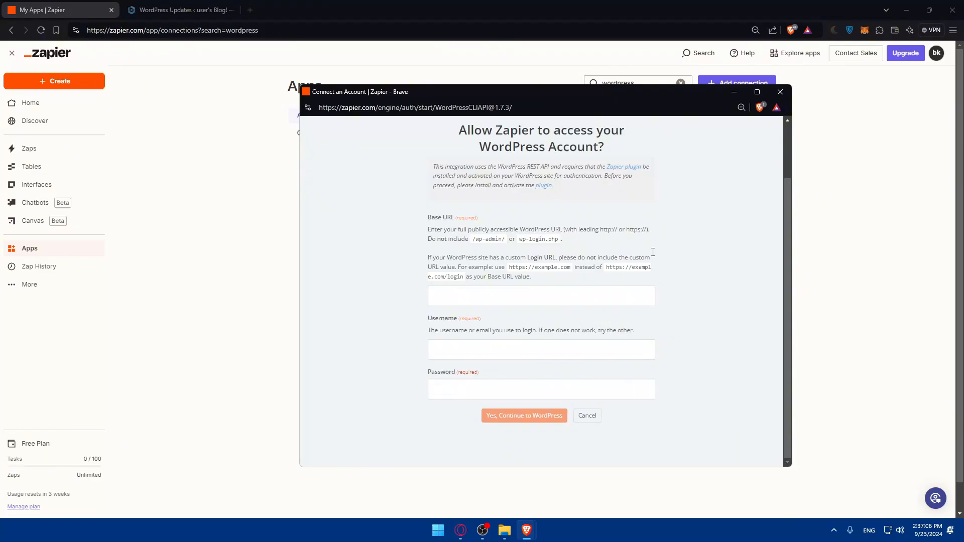
{"action": "left_click", "coordinate": [781, 92]}
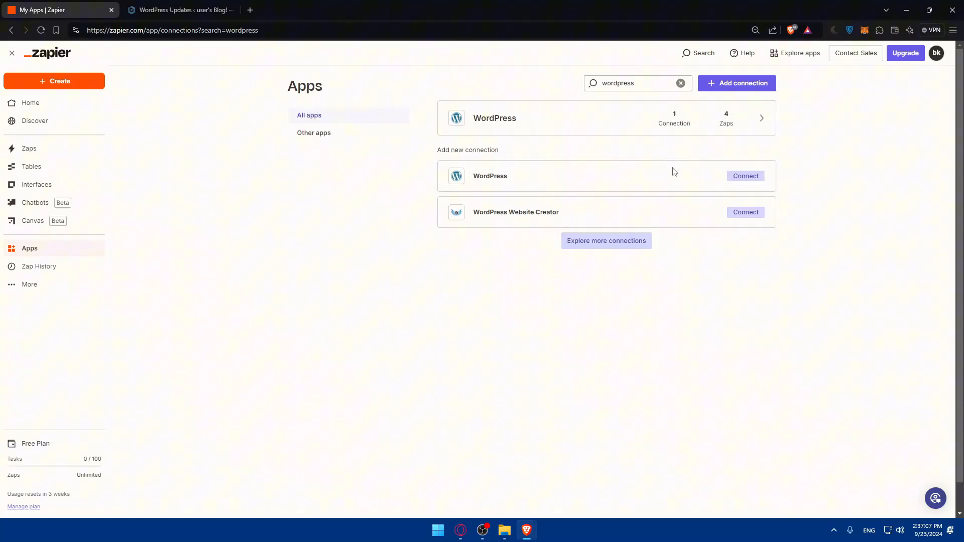
- Open the existing WordPress app's connections in Zapier and briefly compare with the local WordPress dashboard
{"action": "left_click", "coordinate": [620, 130]}
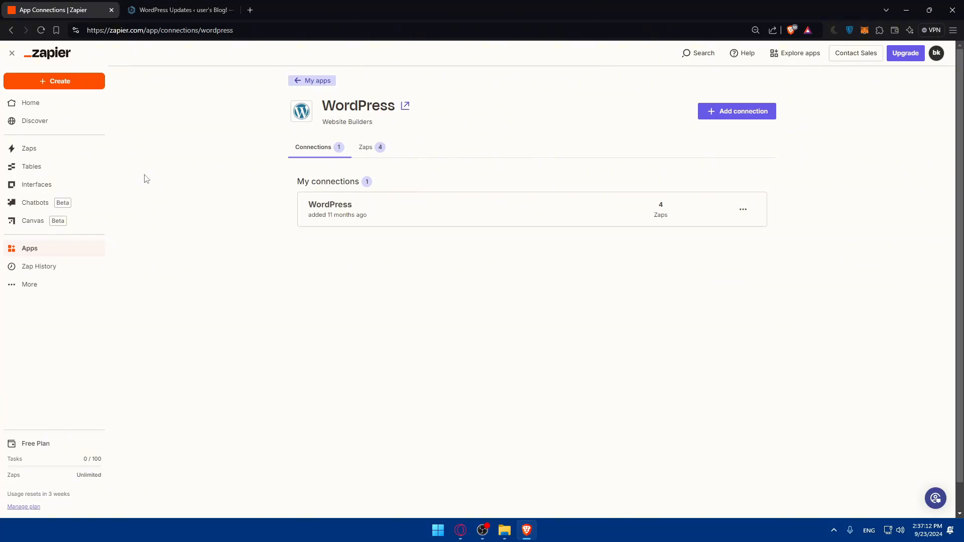
{"action": "left_click", "coordinate": [210, 4]}
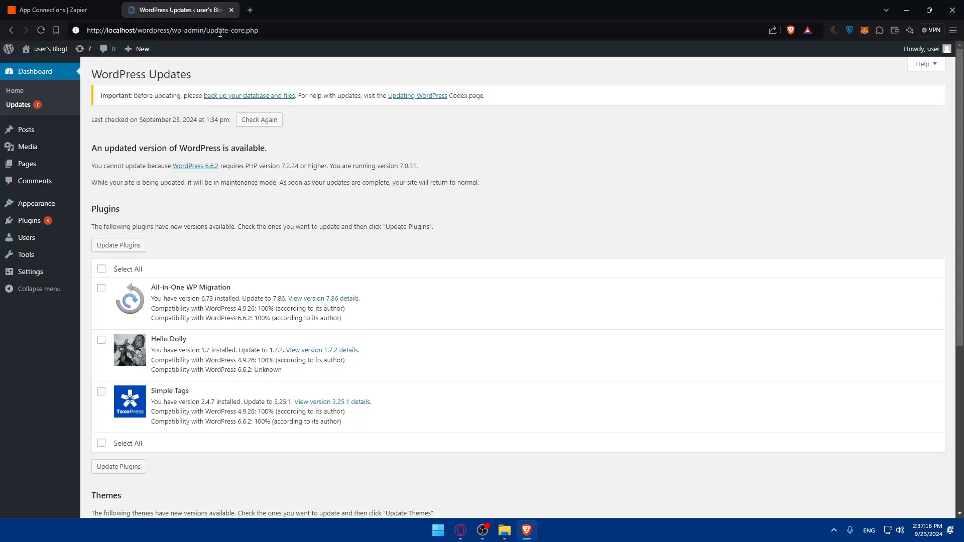
{"action": "left_click", "coordinate": [81, 7]}
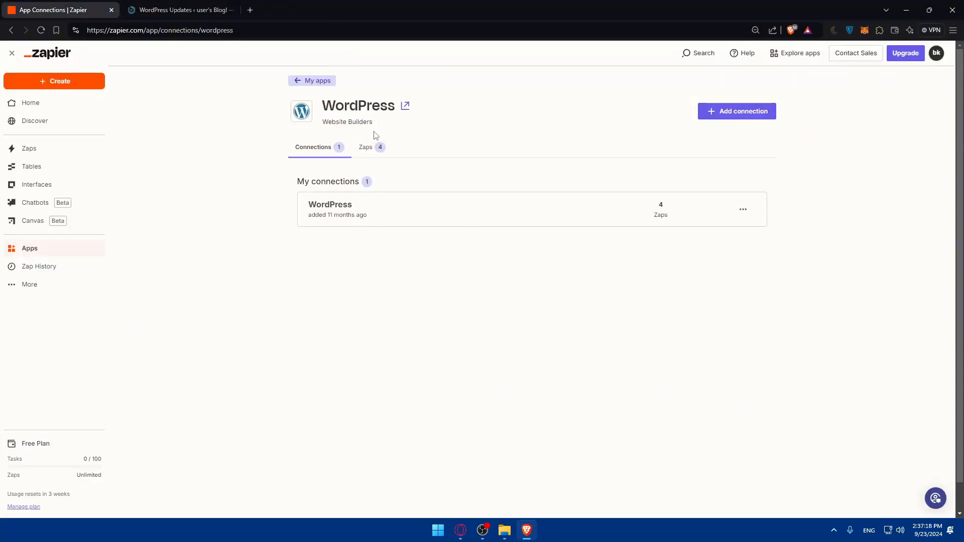
- View the WordPress.com My Home page in a new tab and close that tab again
{"action": "left_click", "coordinate": [250, 10]}
{"action": "type", "text": "wor"}
{"action": "key", "text": "Return"}
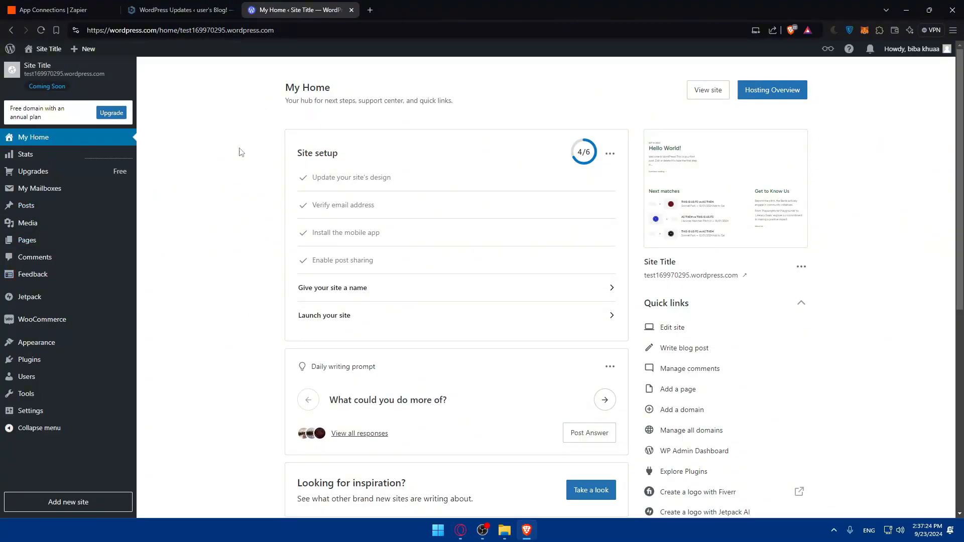
{"action": "left_click", "coordinate": [352, 10]}
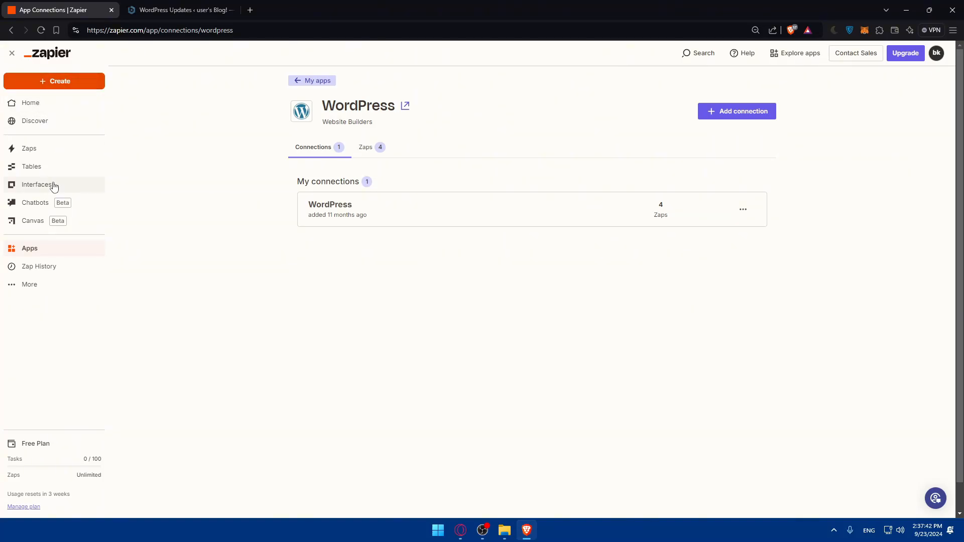
- Create a new Zap and examine the Copilot prompt and the Trigger and Action steps in its editor
{"action": "left_click", "coordinate": [42, 86]}
{"action": "left_click", "coordinate": [41, 104]}
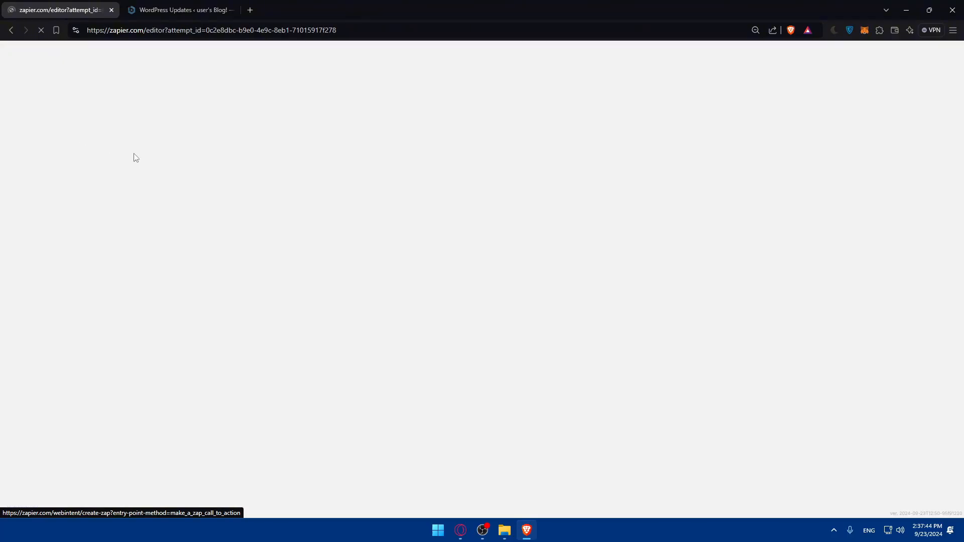
{"action": "scroll", "coordinate": [395, 241], "scroll_direction": "down", "scroll_amount": 2}
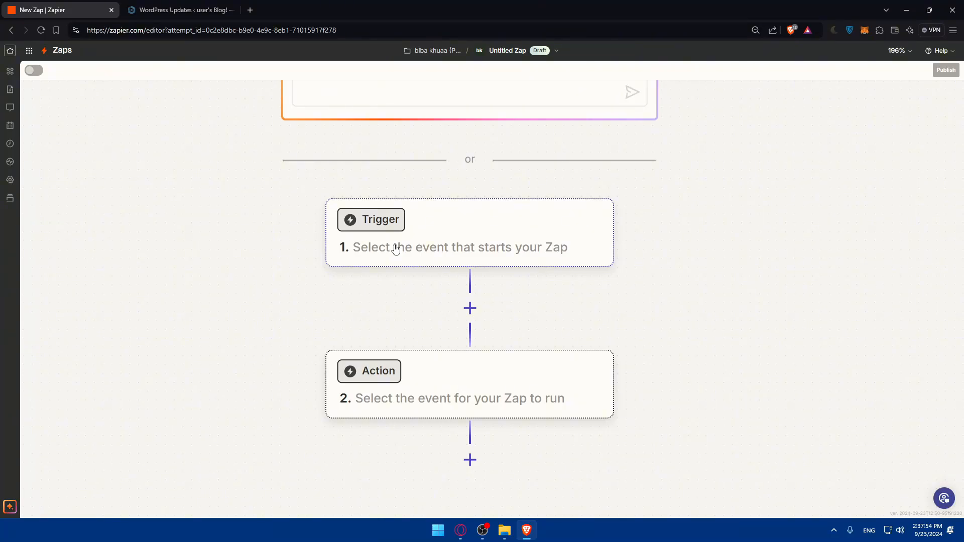
{"action": "scroll", "coordinate": [396, 248], "scroll_direction": "up", "scroll_amount": 1}
{"action": "left_click", "coordinate": [393, 125]}
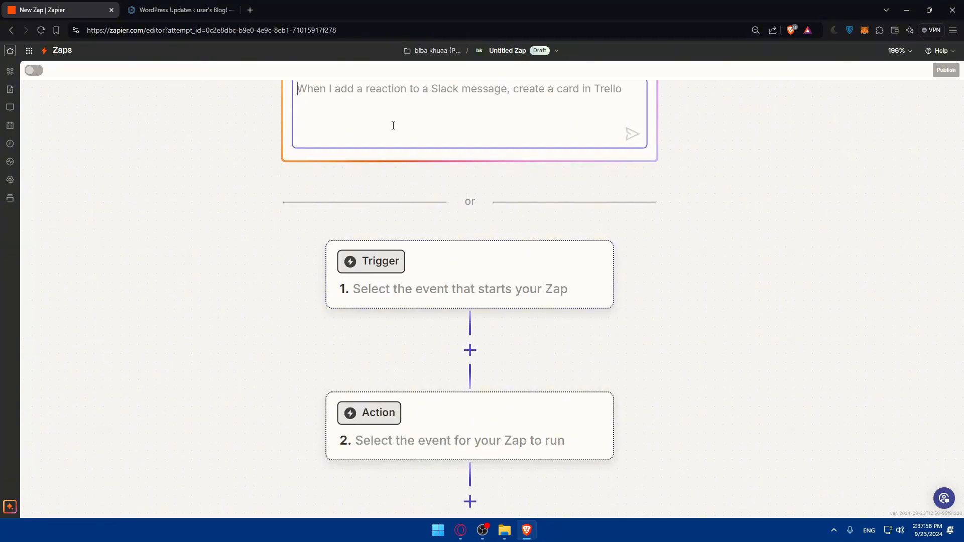
{"action": "scroll", "coordinate": [502, 145], "scroll_direction": "down", "scroll_amount": 1}
{"action": "scroll", "coordinate": [530, 149], "scroll_direction": "up", "scroll_amount": 2}
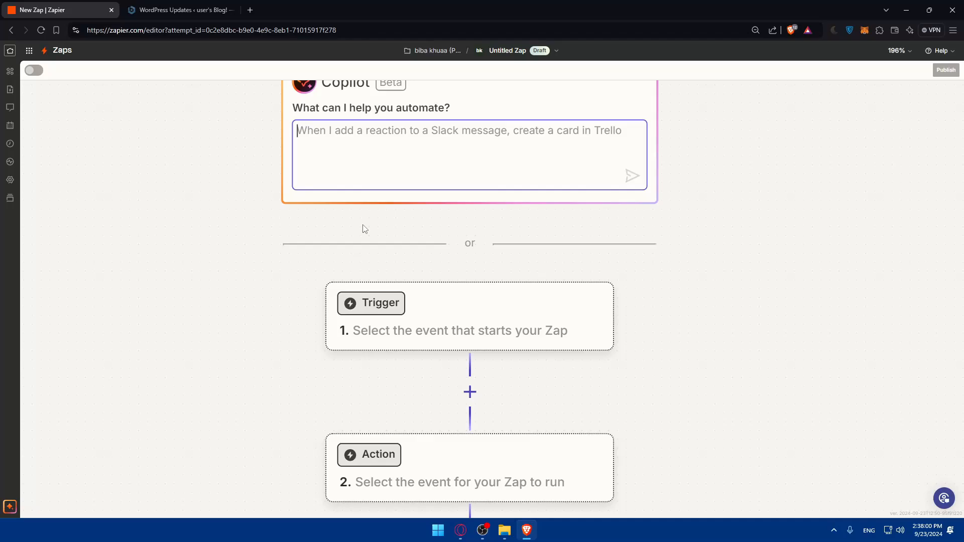
{"action": "scroll", "coordinate": [332, 227], "scroll_direction": "down", "scroll_amount": 1}
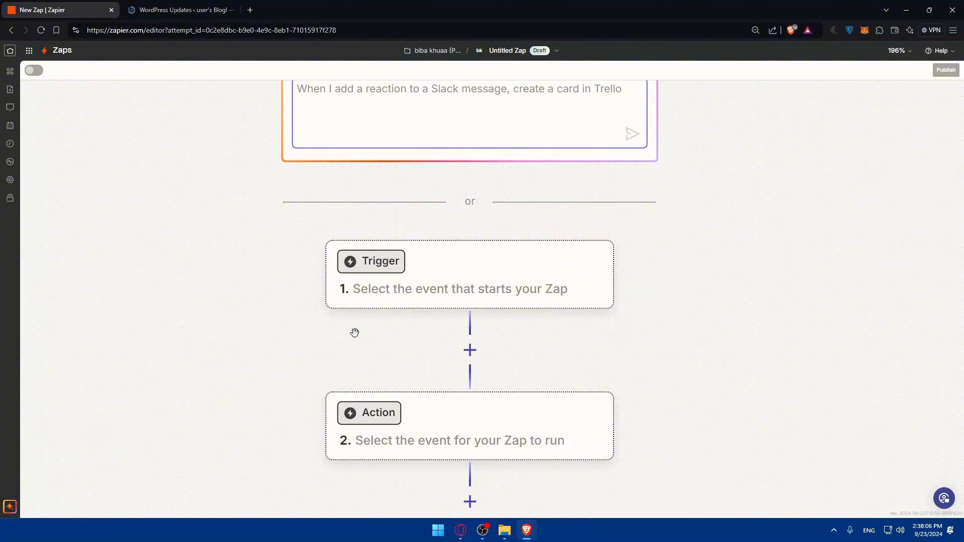
{"action": "scroll", "coordinate": [416, 352], "scroll_direction": "down", "scroll_amount": 1}
{"action": "scroll", "coordinate": [406, 338], "scroll_direction": "up", "scroll_amount": 1}
{"action": "scroll", "coordinate": [424, 238], "scroll_direction": "up", "scroll_amount": 2}
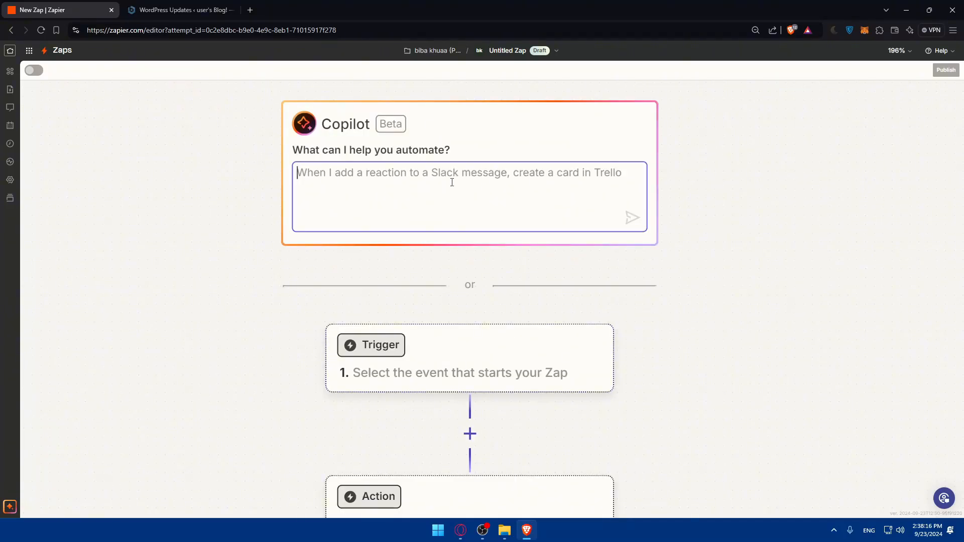
- Enter "when i do this this app should do this" as the Copilot automation prompt
{"action": "type", "text": "w"}
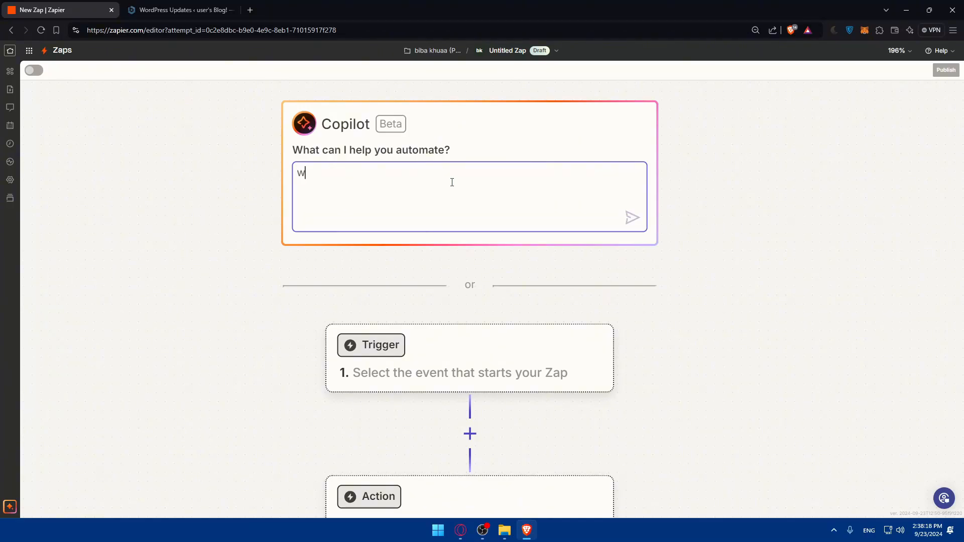
{"action": "type", "text": "hen i do this this ao"}
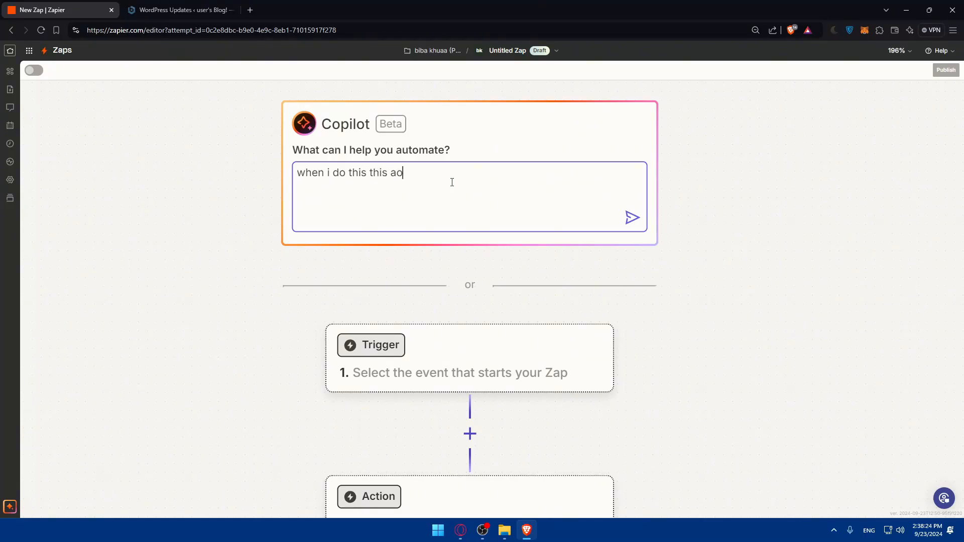
{"action": "key", "text": "BackSpace"}
{"action": "type", "text": "pp should do this"}
- In the Copilot prompt, replace the first "this" with "dsbgsabg" and "app" with "sadfgoihsadoga"
{"action": "left_click_drag", "start_coordinate": [512, 179], "coordinate": [295, 172]}
{"action": "left_click", "coordinate": [295, 172]}
{"action": "left_click", "coordinate": [495, 175]}
{"action": "left_click_drag", "start_coordinate": [349, 174], "coordinate": [368, 173]}
{"action": "type", "text": "dsbgsabg"}
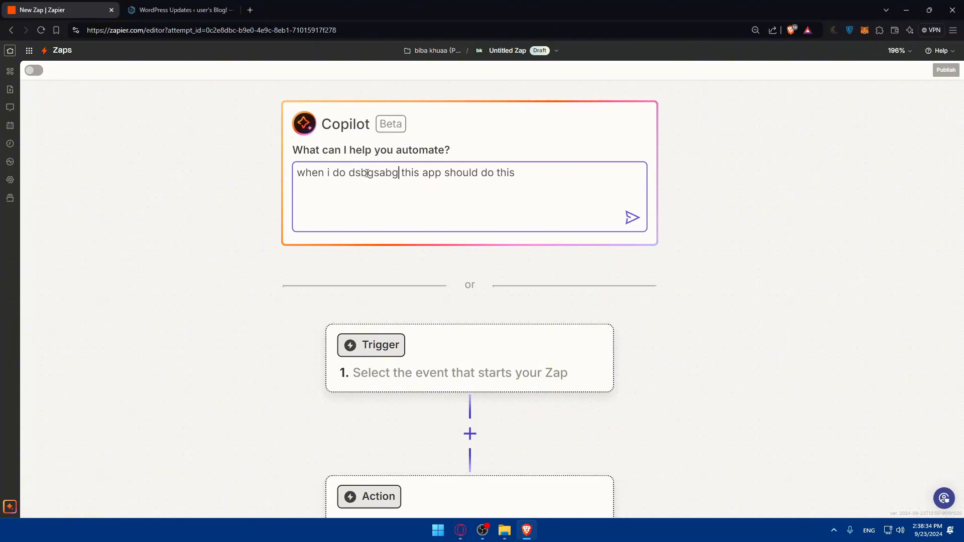
{"action": "left_click_drag", "start_coordinate": [422, 173], "coordinate": [442, 175]}
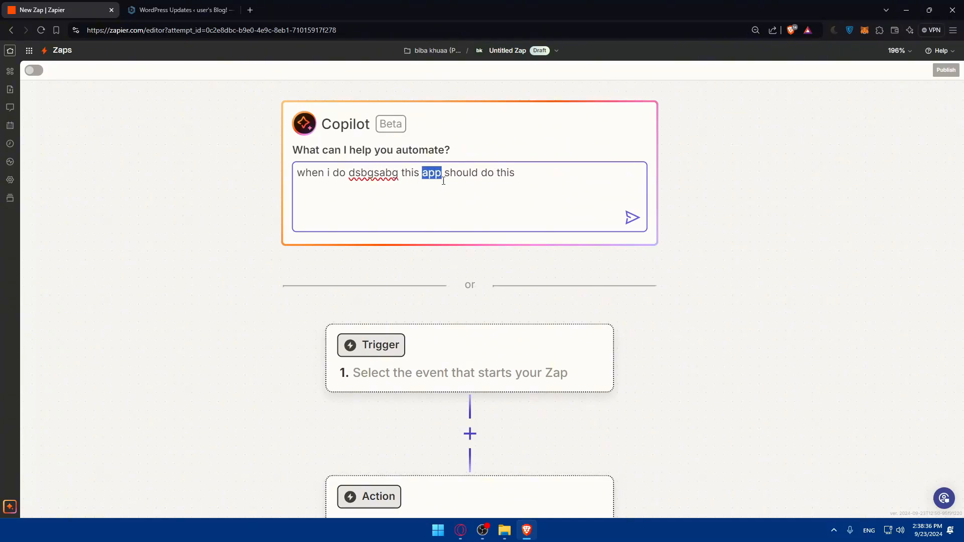
{"action": "type", "text": "sadfgoihsadoga"}
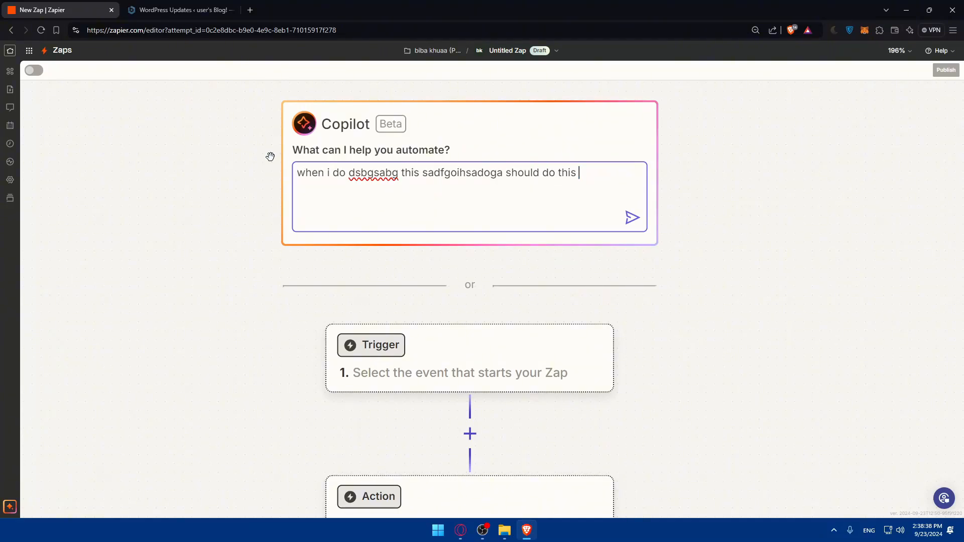
- Close the Zapier and WordPress Updates tabs and minimize the browser window
{"action": "left_click", "coordinate": [111, 10]}
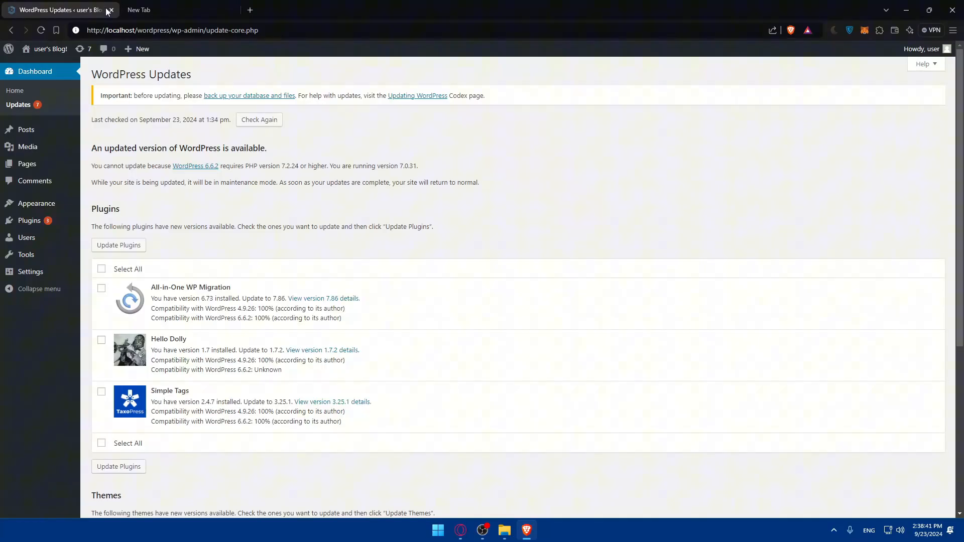
{"action": "left_click", "coordinate": [111, 10]}
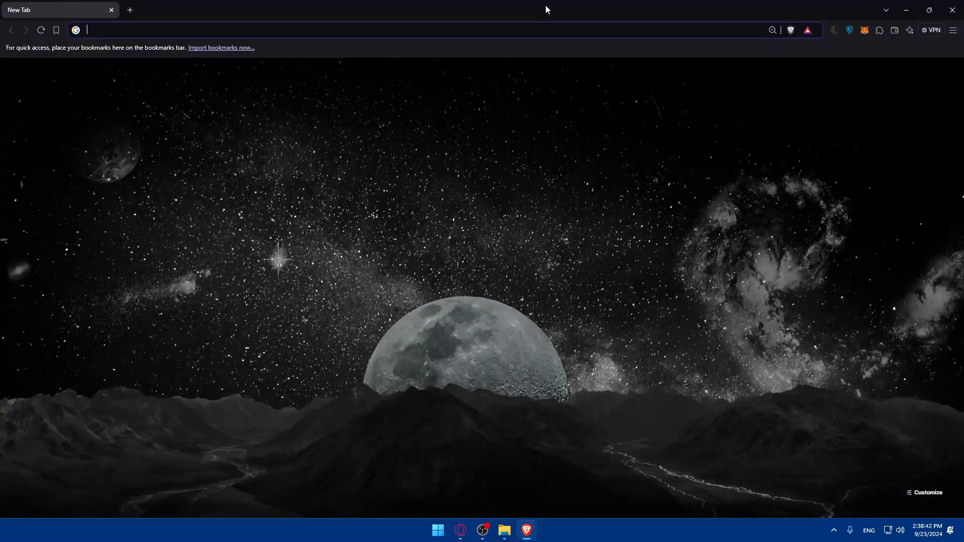
{"action": "left_click", "coordinate": [906, 10]}
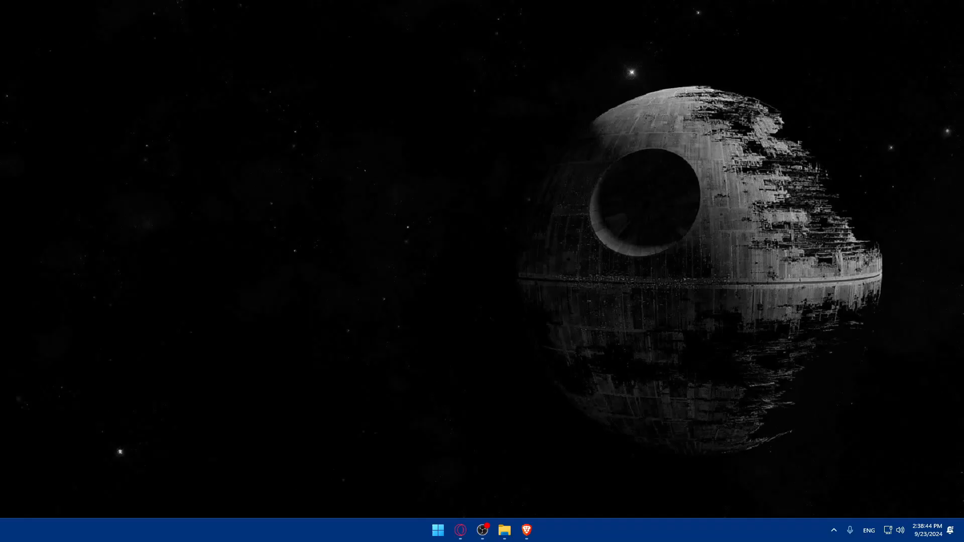